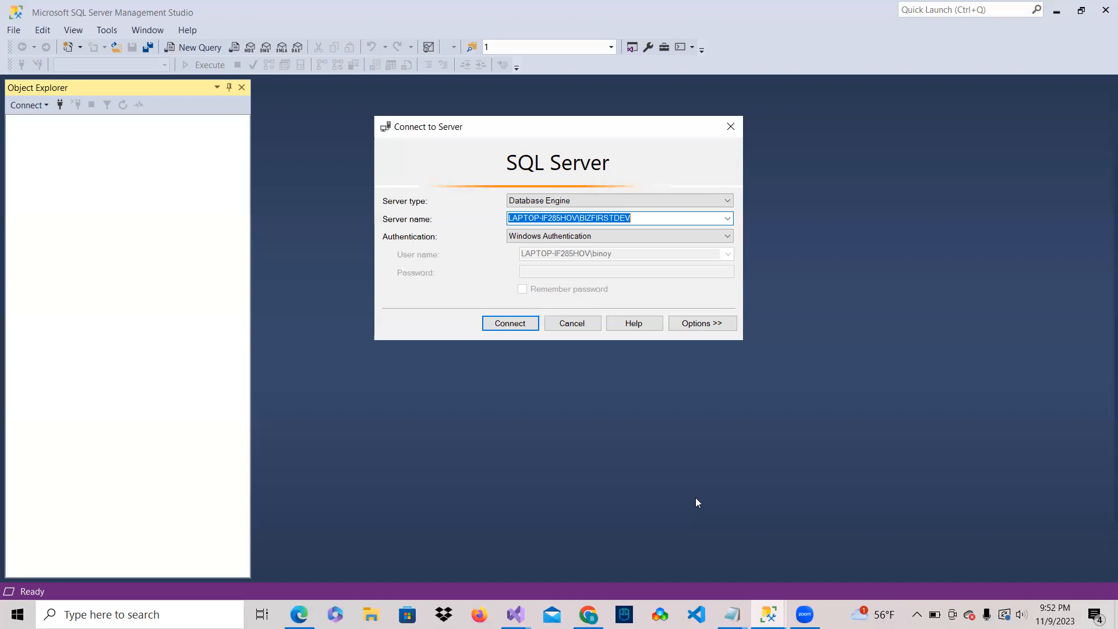
Connect to the BIZFIRSTDEV database engine using Windows Authentication and list its databases
click(515, 328)
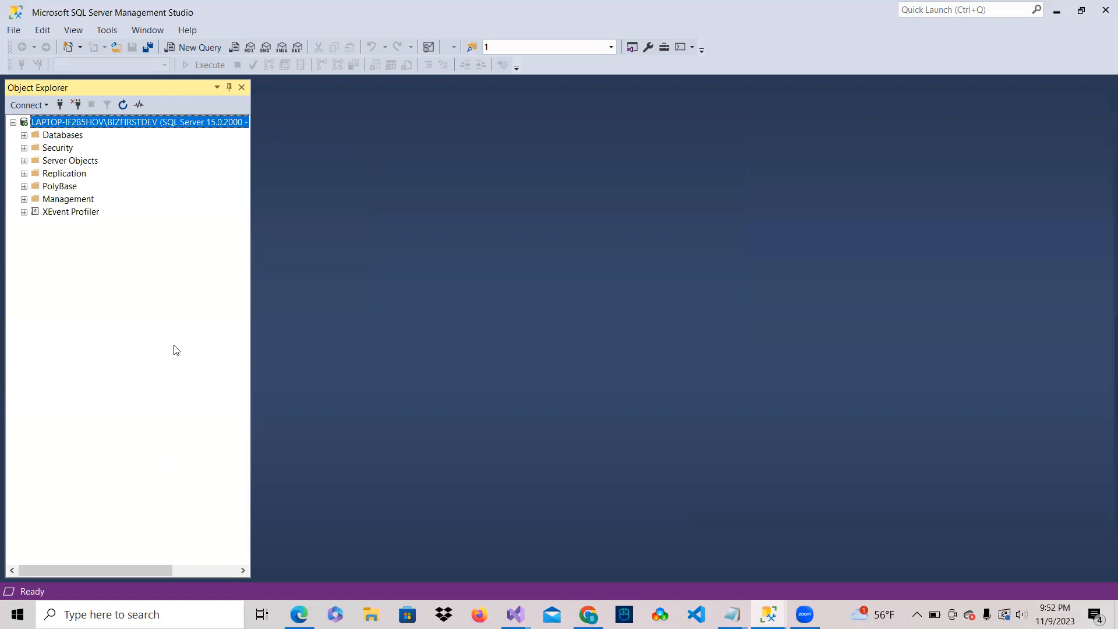
click(24, 135)
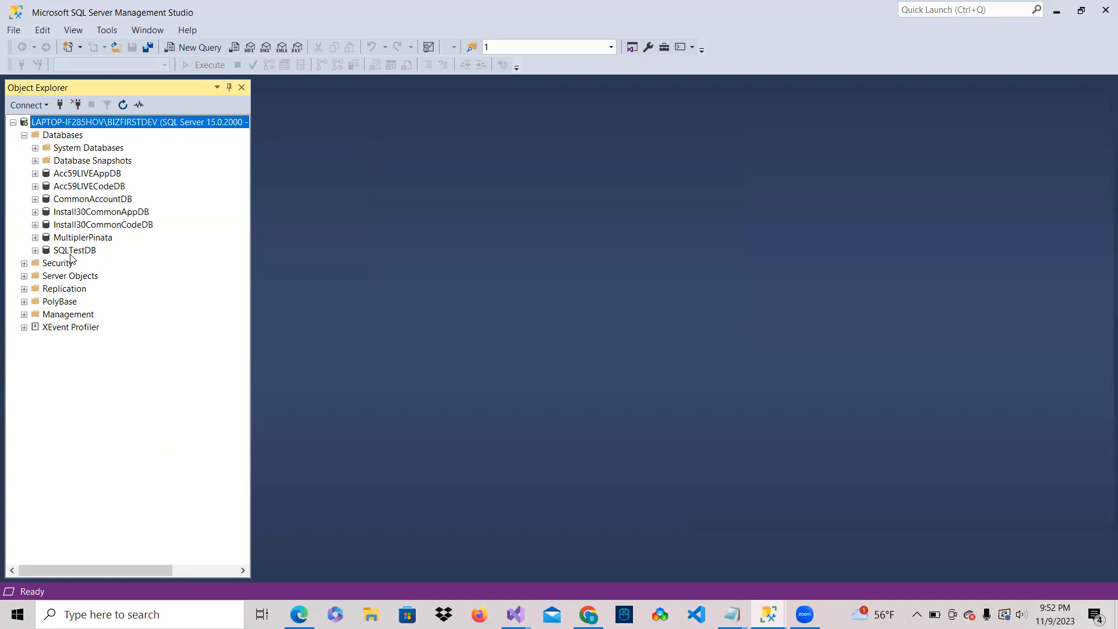
right_click(69, 142)
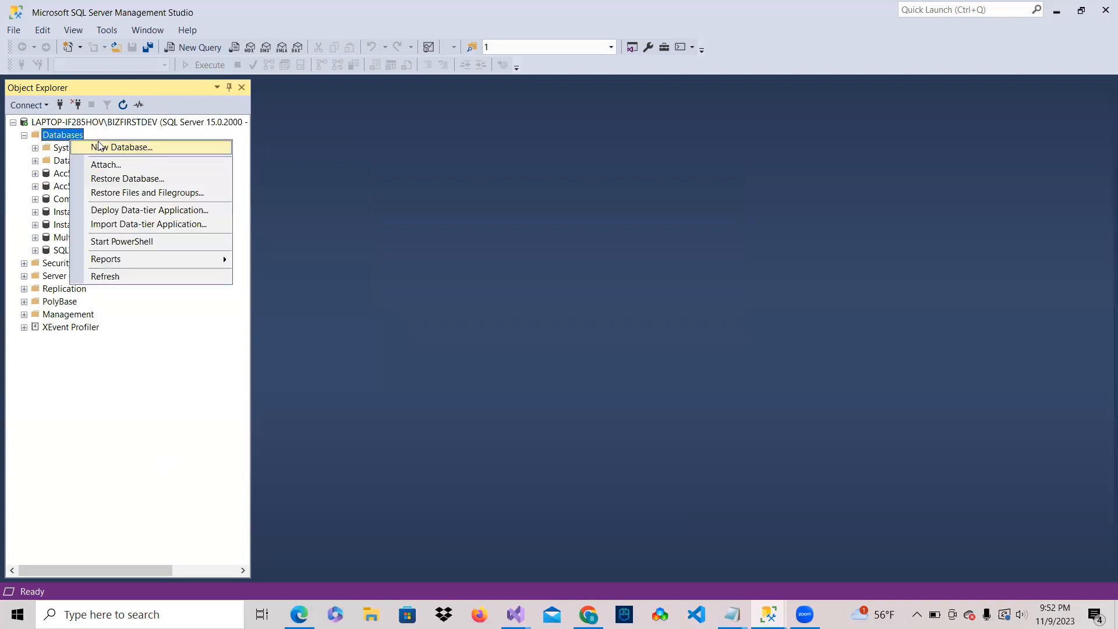
click(100, 144)
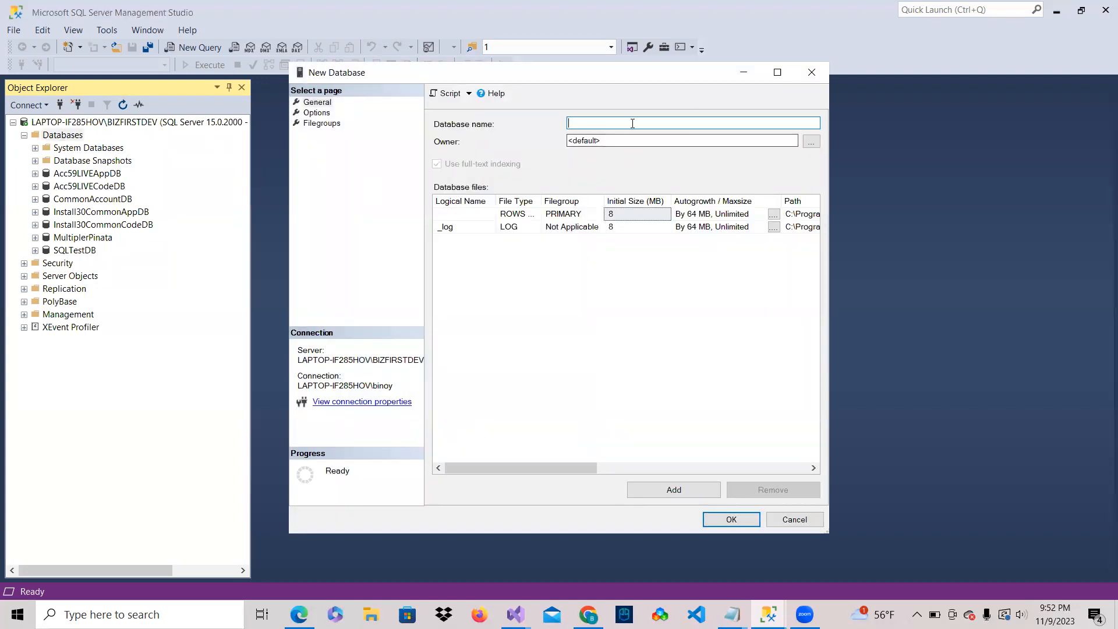
click(802, 75)
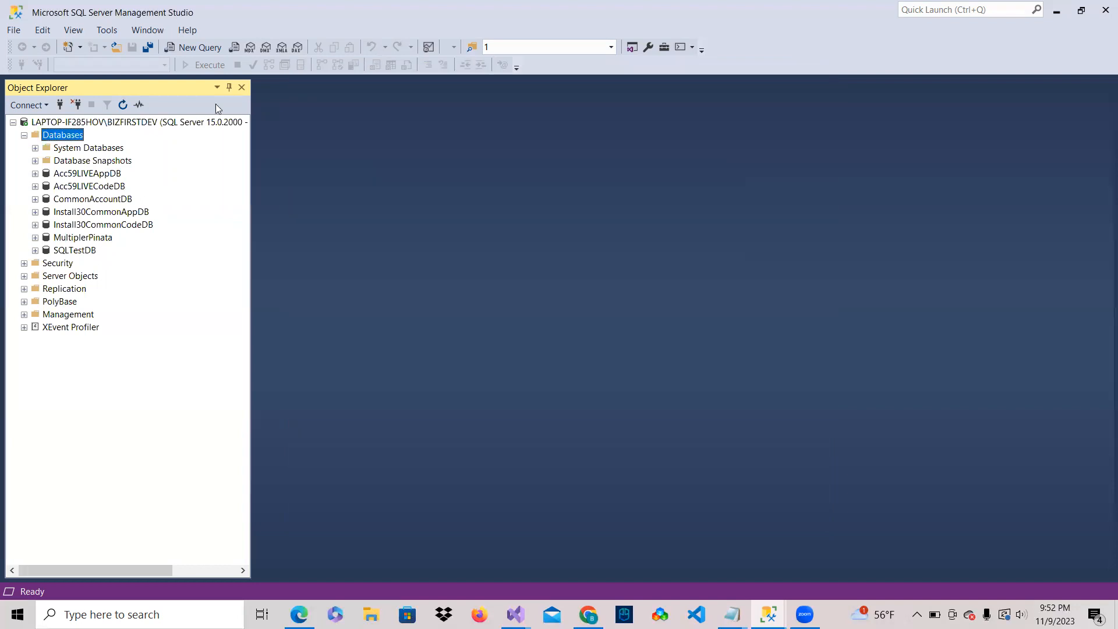
Create a new database named QAProject3 with the default owner and file settings
right_click(65, 140)
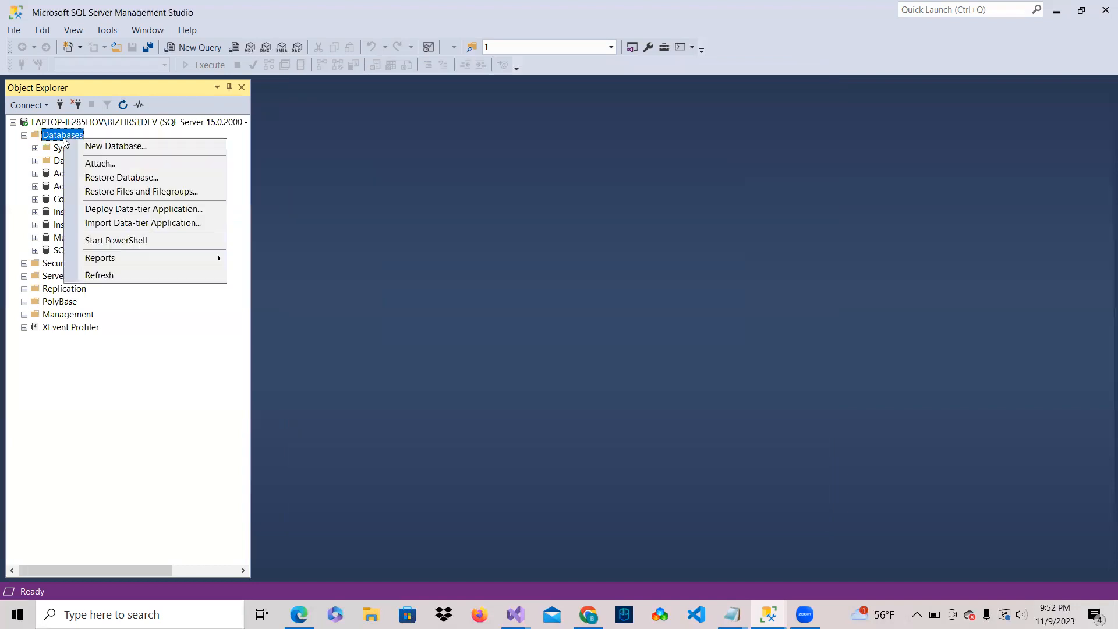
click(96, 146)
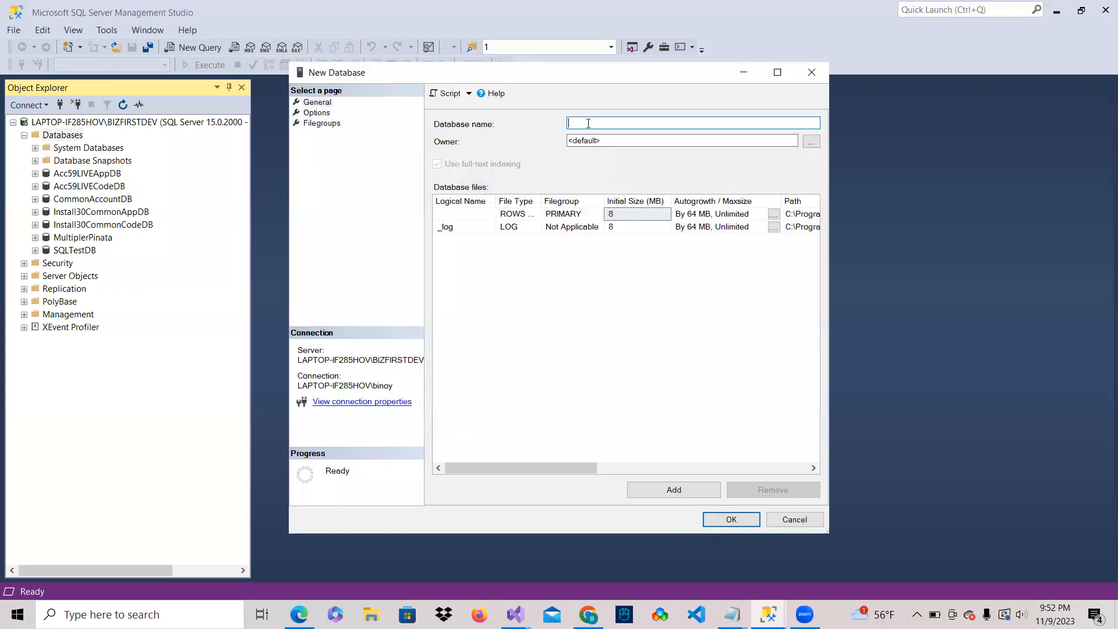
text(Test)
key(BackSpace)
key(BackSpace)
key(BackSpace)
key(BackSpace)
text(QAProject3)
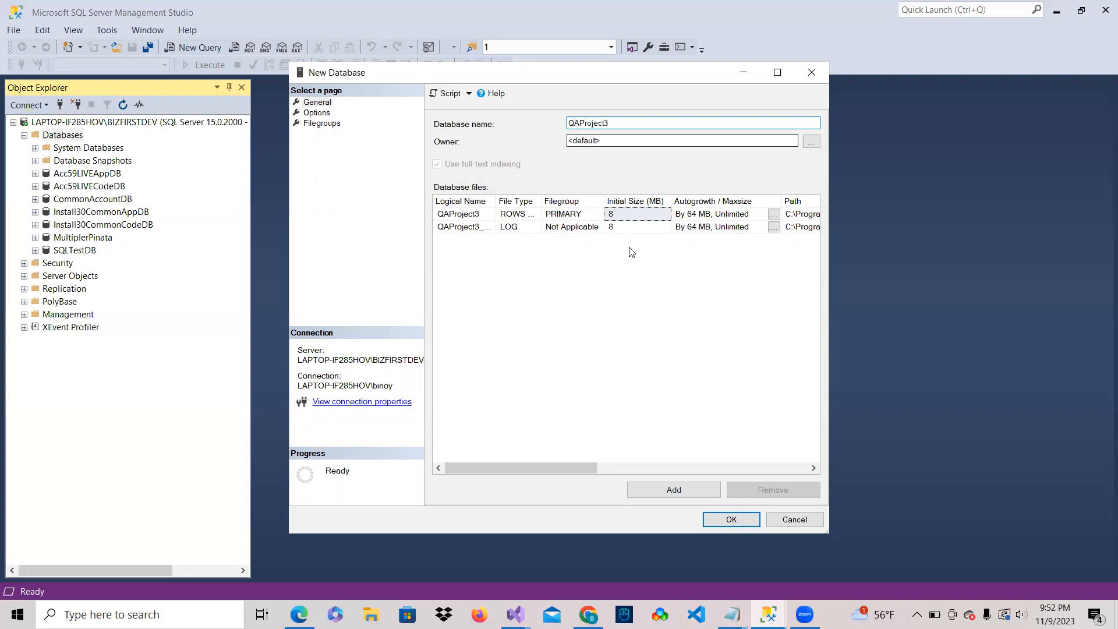
click(717, 518)
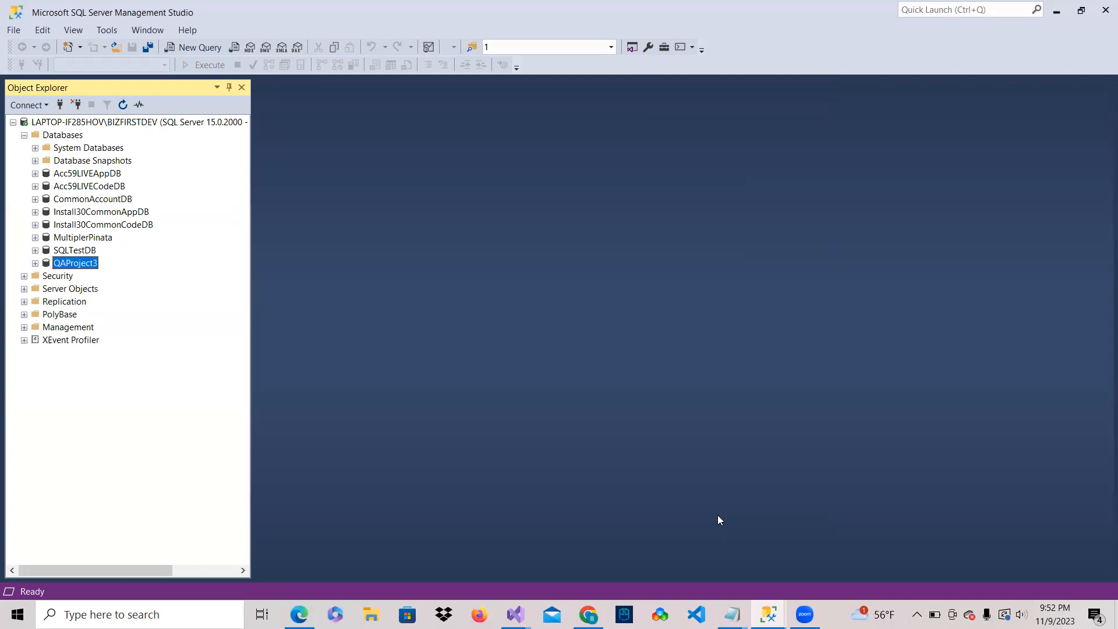
Start the design of a new table in the QAProject3 database
click(35, 264)
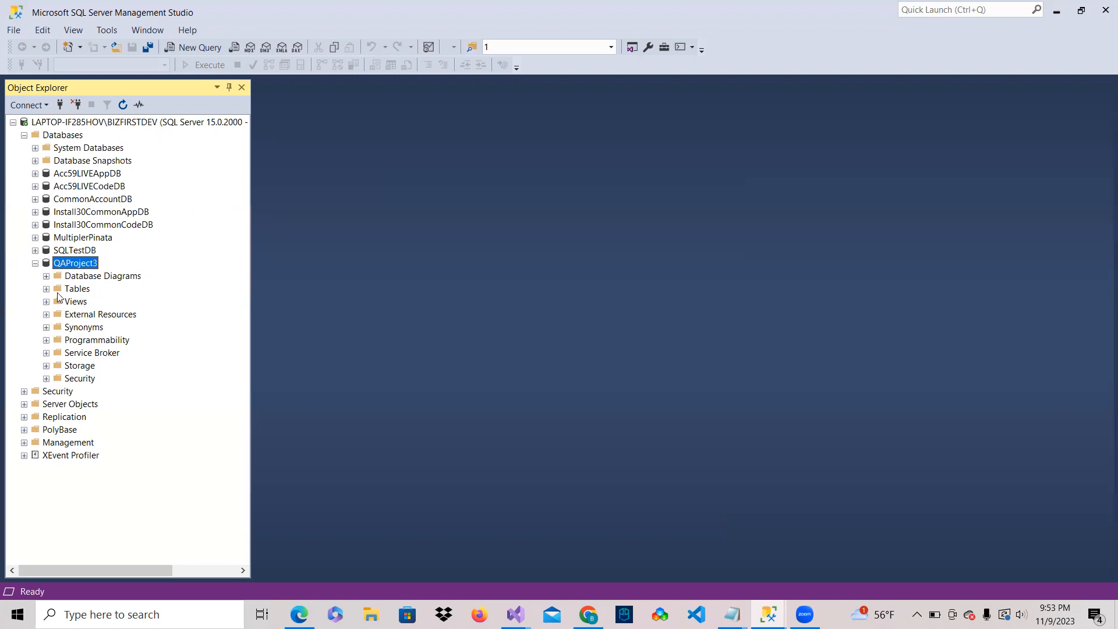
click(46, 289)
right_click(83, 293)
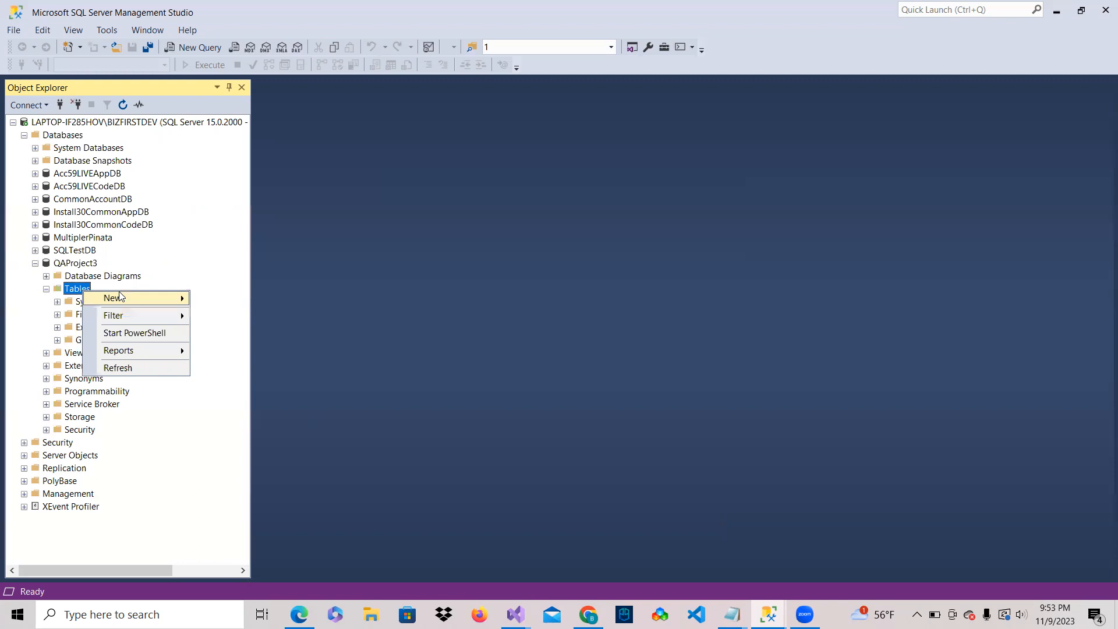
mouse_move(122, 298)
click(226, 301)
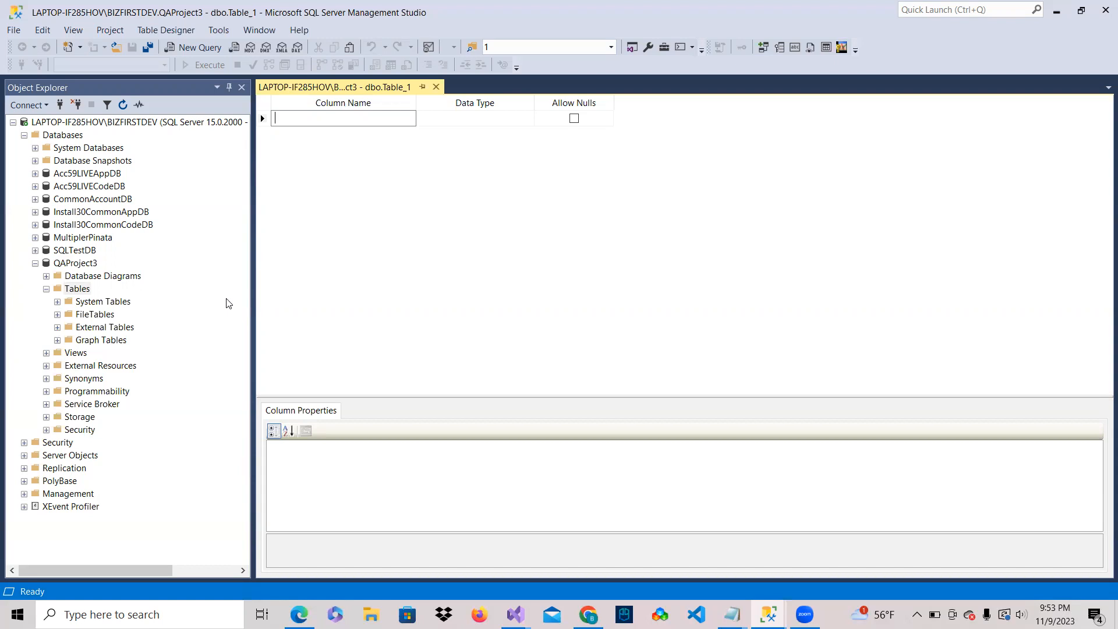
Define the table's first column as ExpenseID with the int data type
text(ExpenseID)
key(Tab)
text(int)
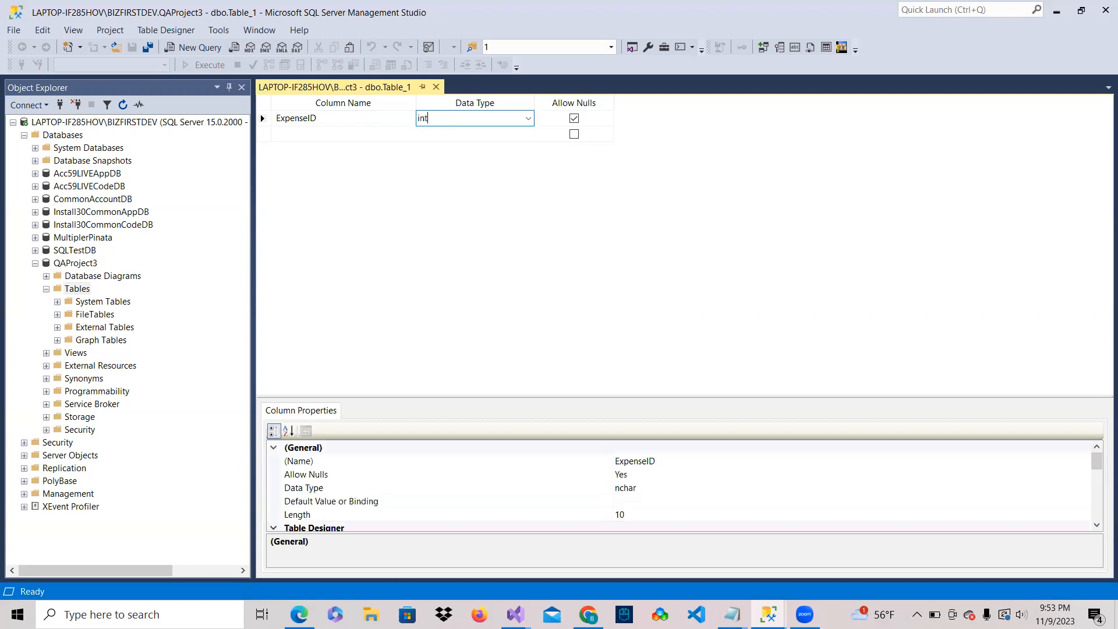
key(Tab)
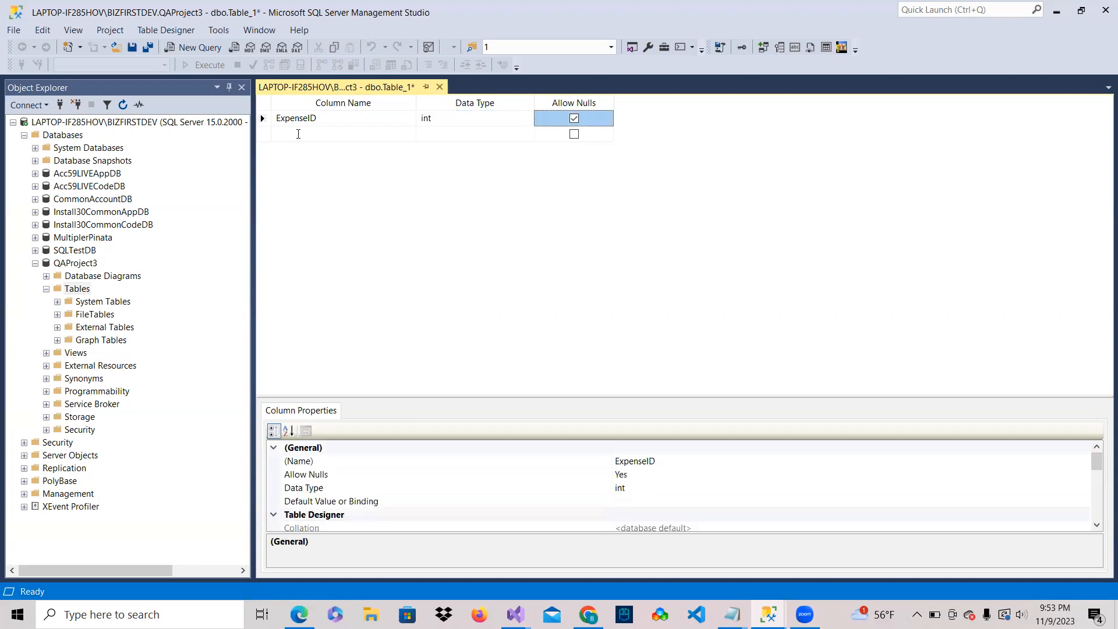
click(298, 134)
key(shift+Tab)
key(shift+Tab)
click(344, 115)
click(446, 119)
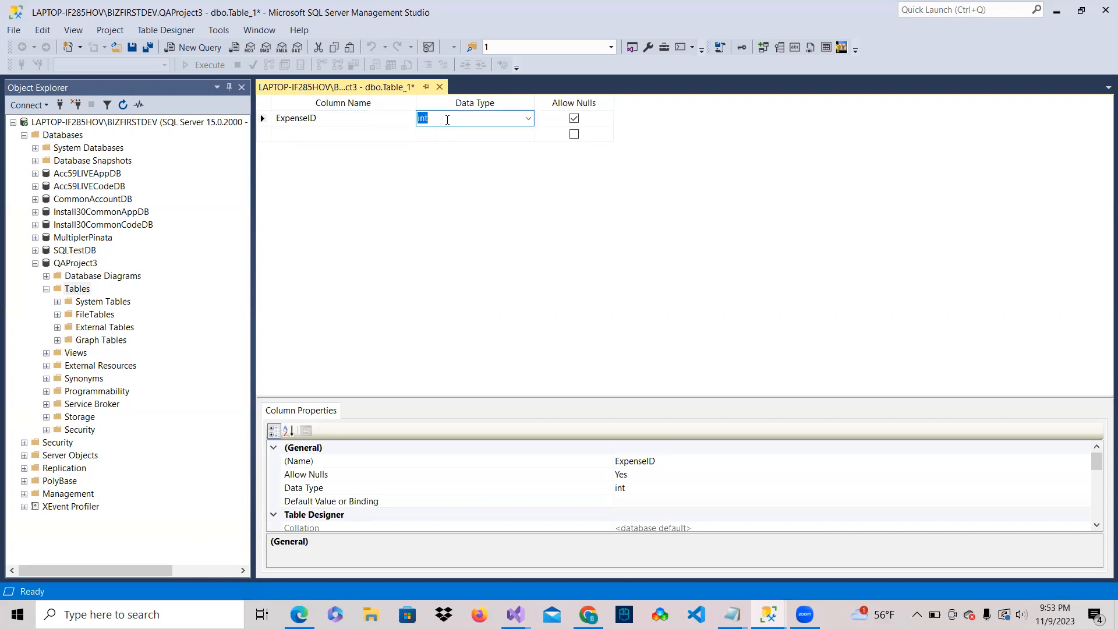
Add a second column called Name with the data type varchar(200)
click(354, 136)
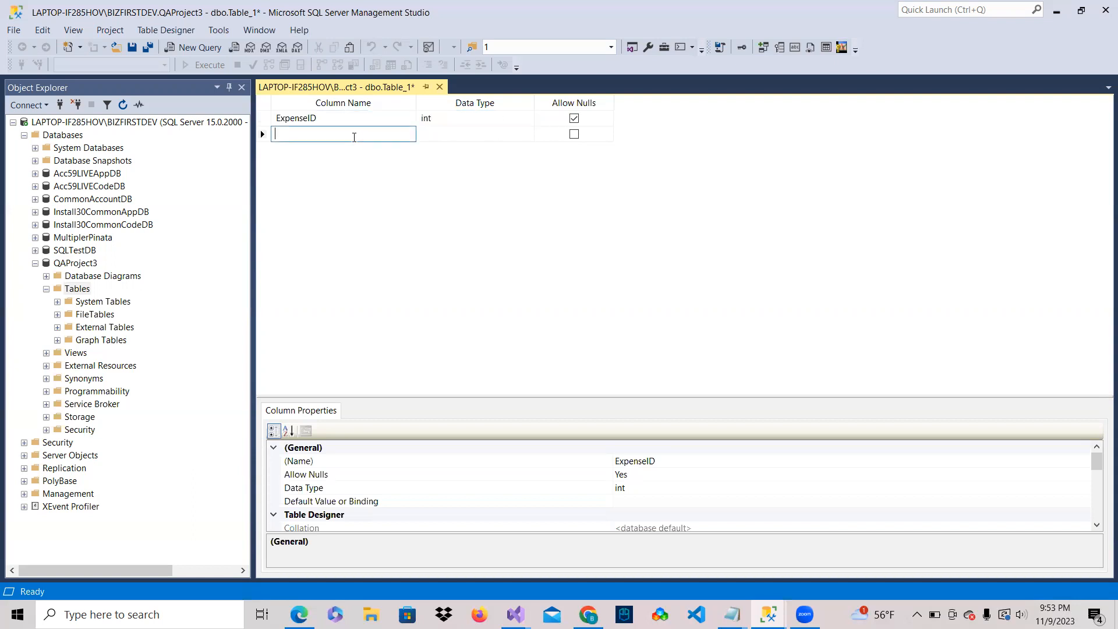
text(Name)
key(Tab)
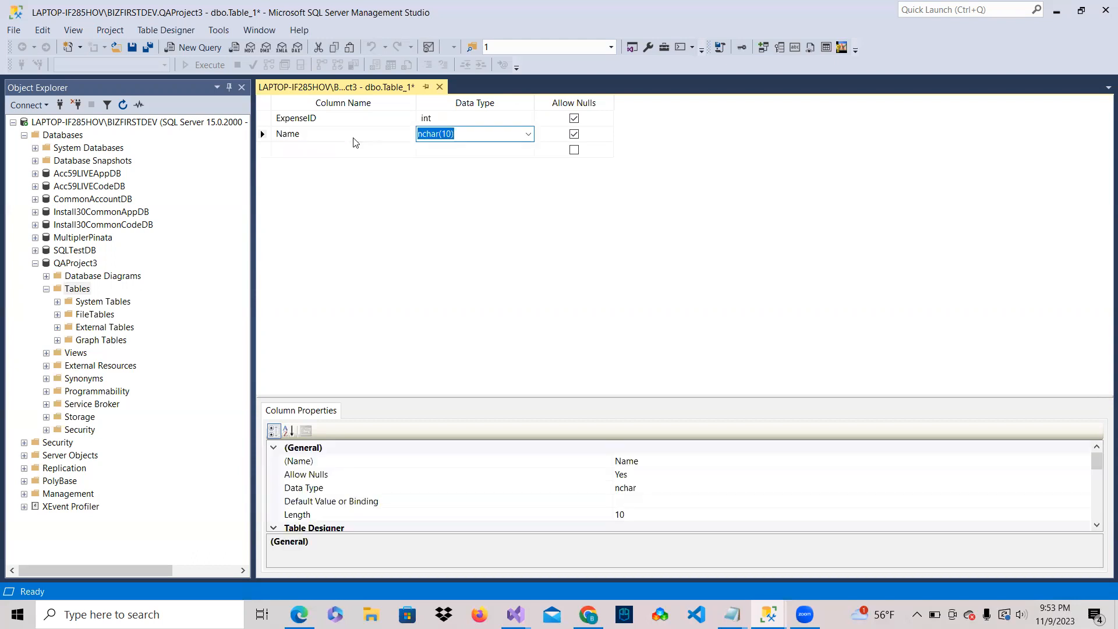
text(varchar(200))
key(Return)
Add an ExpenseType column and give it the Name column's varchar(200) data type
click(325, 148)
text(Exp)
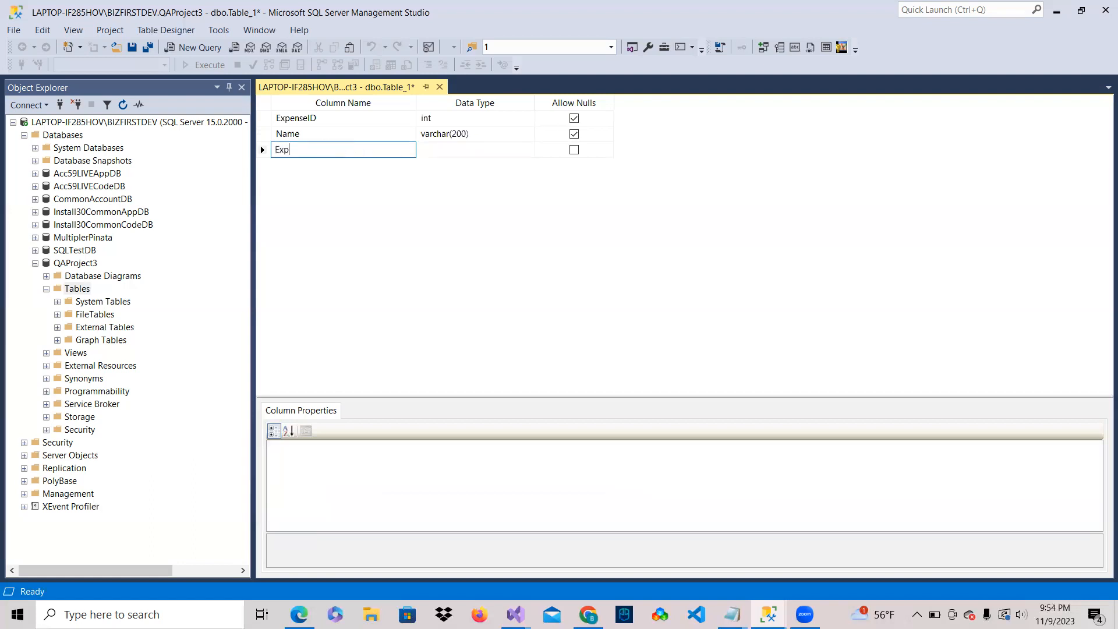
text(enseType)
key(Tab)
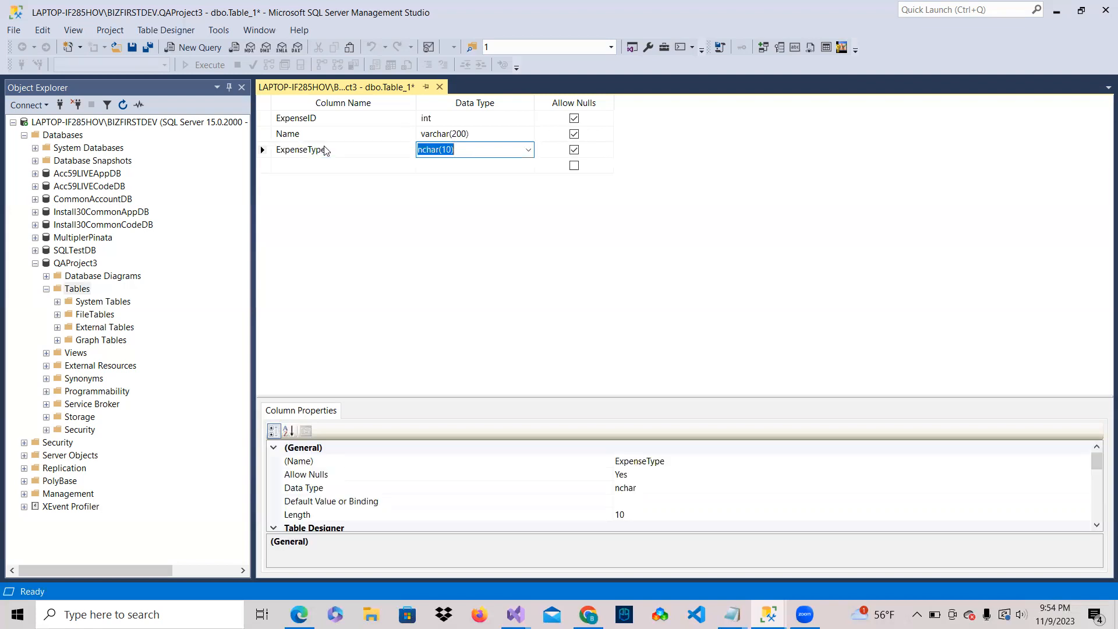
key(Up)
key(ctrl+c)
key(Down)
key(ctrl+v)
Add an Amount column below ExpenseType with the money data type
key(Down)
key(shift+Tab)
text(E)
key(BackSpace)
text(A)
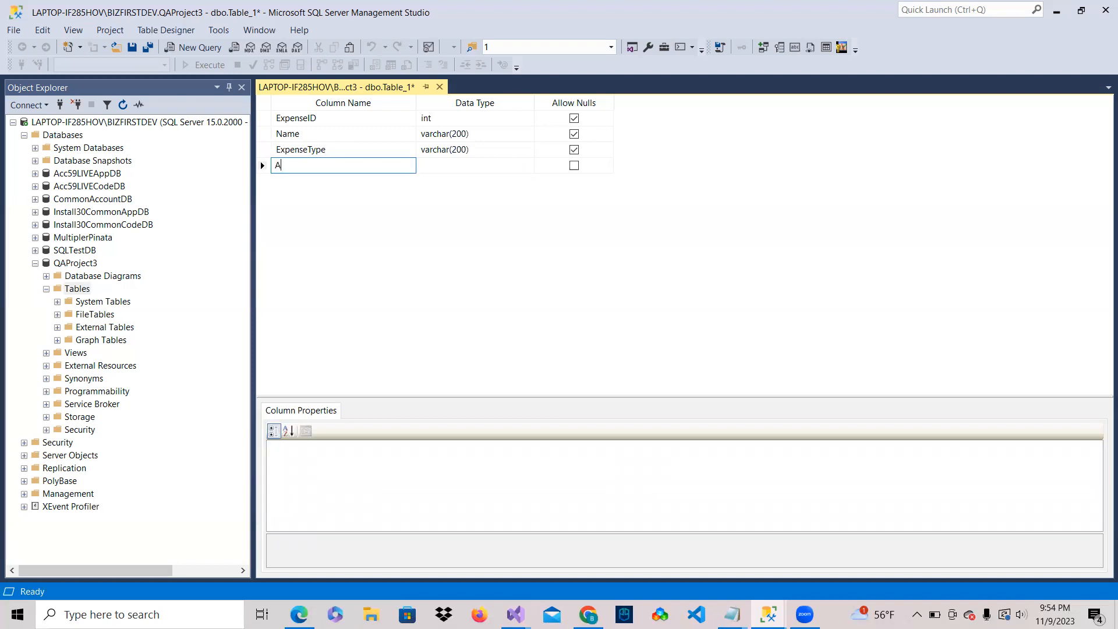
text(mount)
key(Tab)
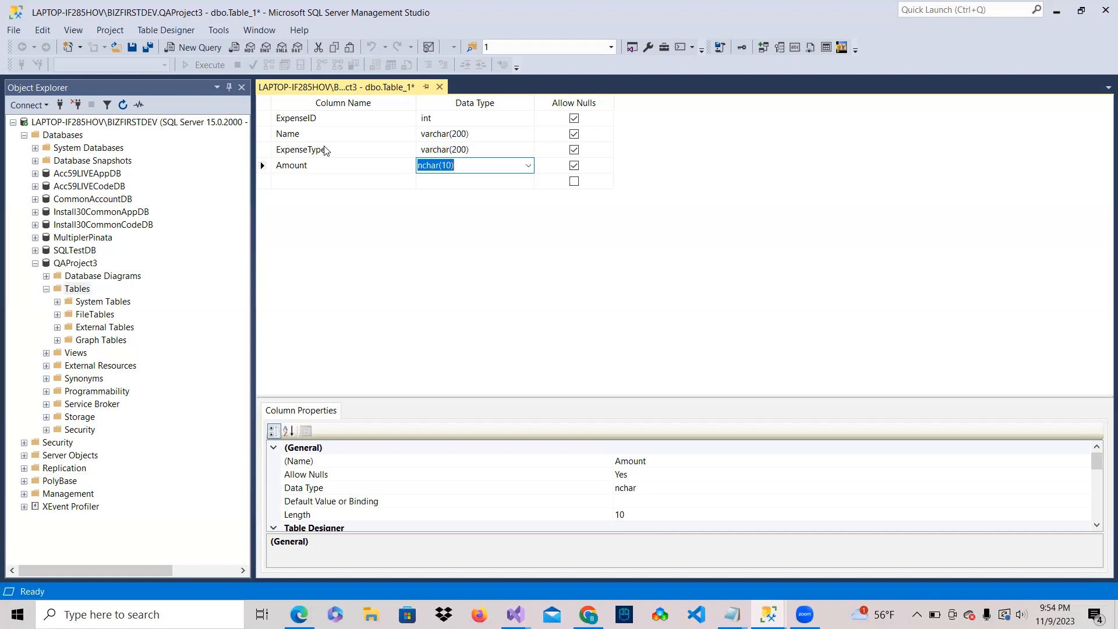
click(528, 165)
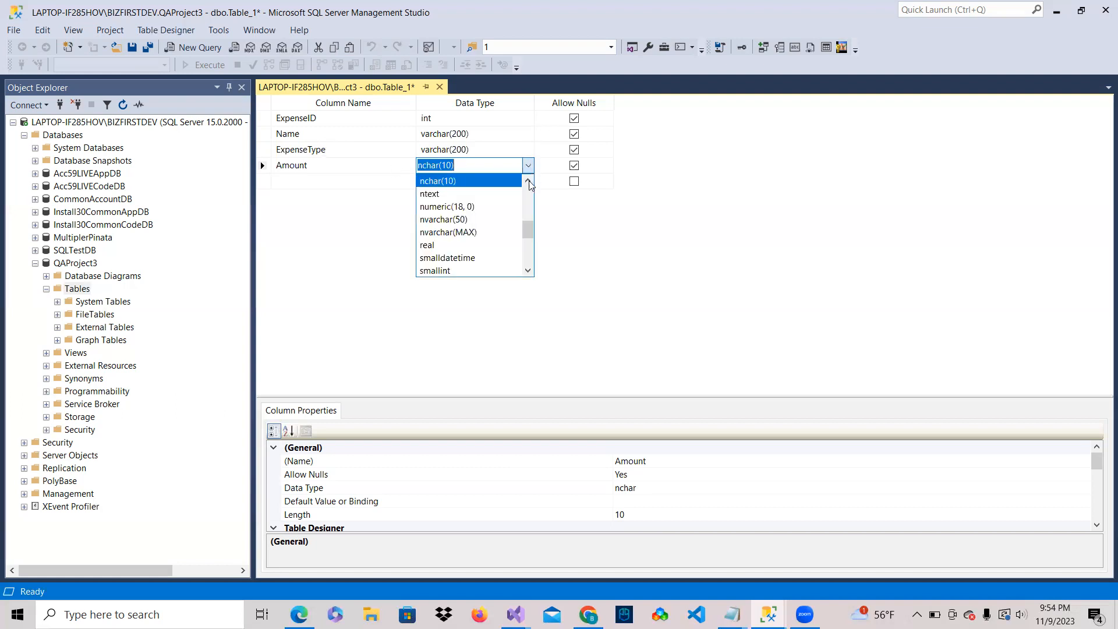
drag(530, 229, 522, 271)
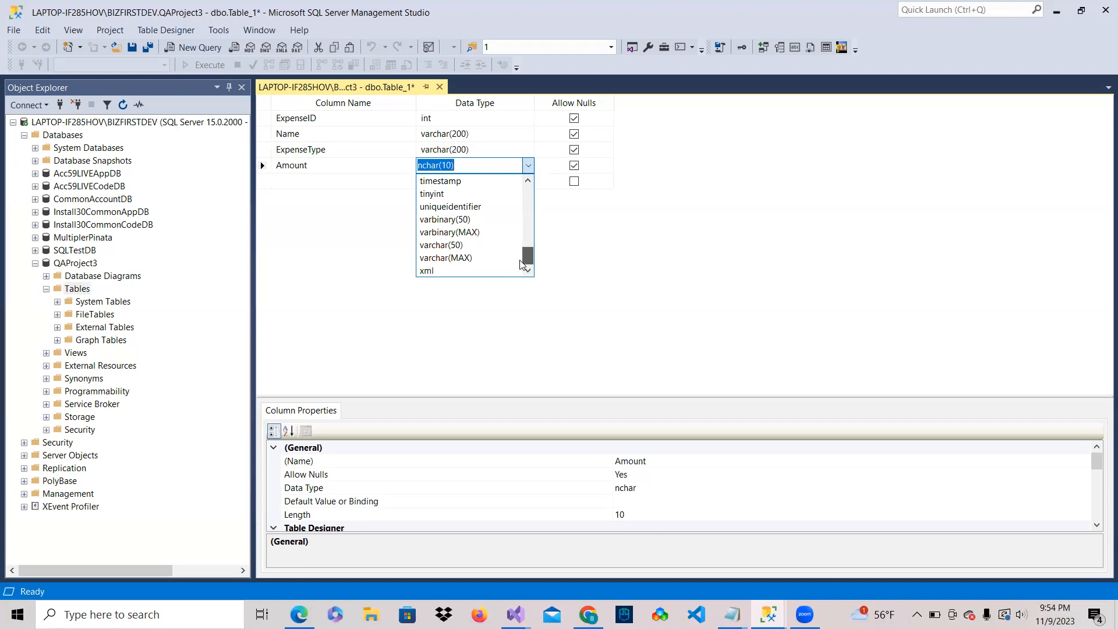
drag(520, 255, 520, 238)
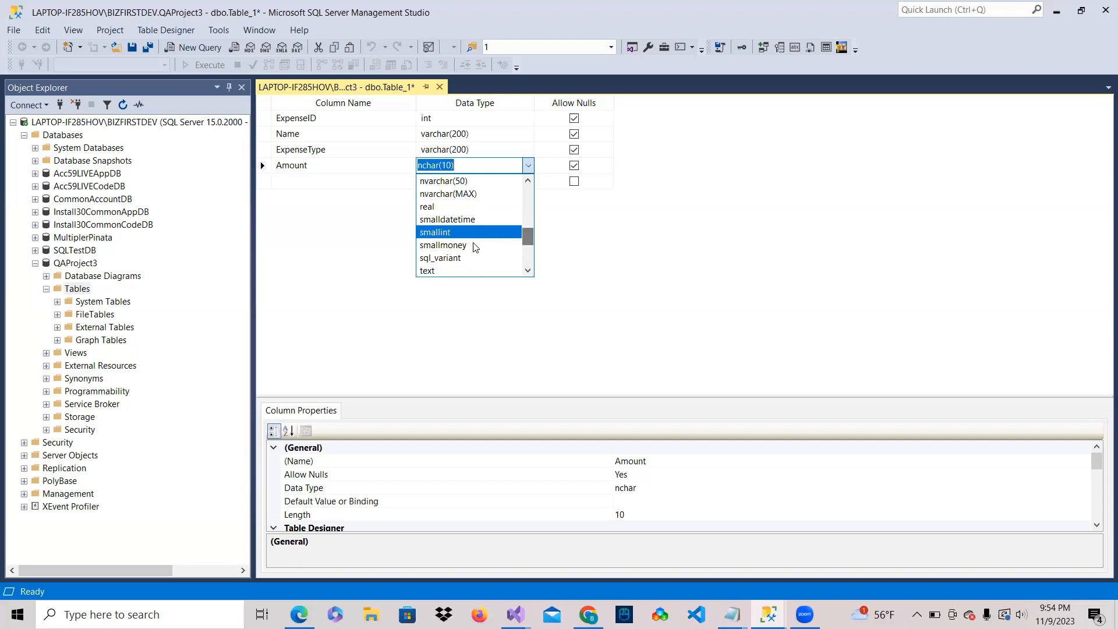
click(463, 247)
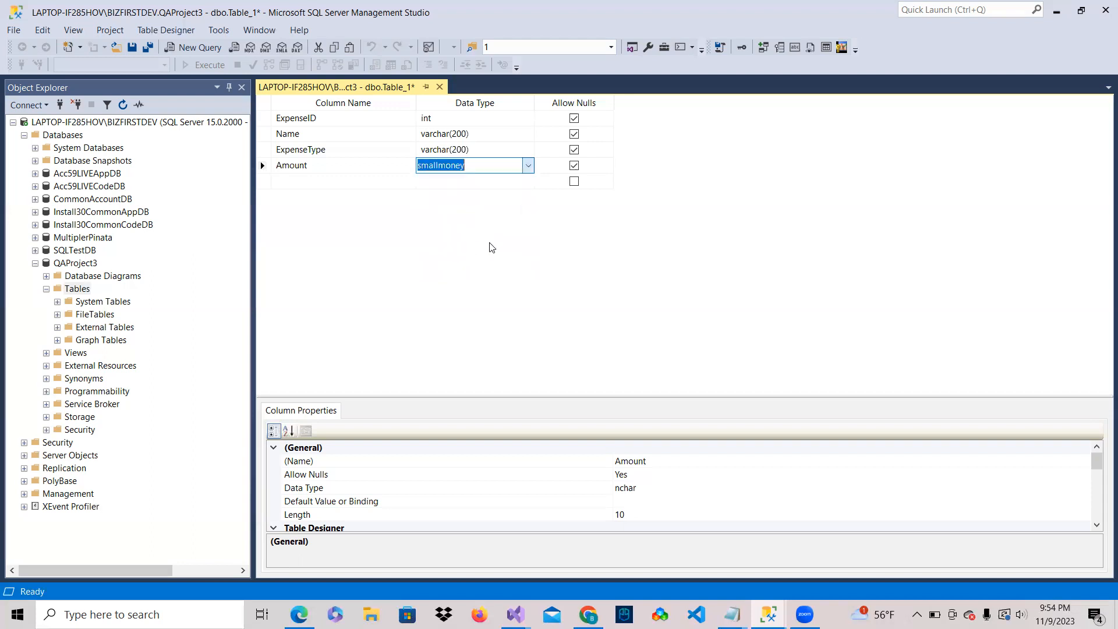
text(mo)
key(Tab)
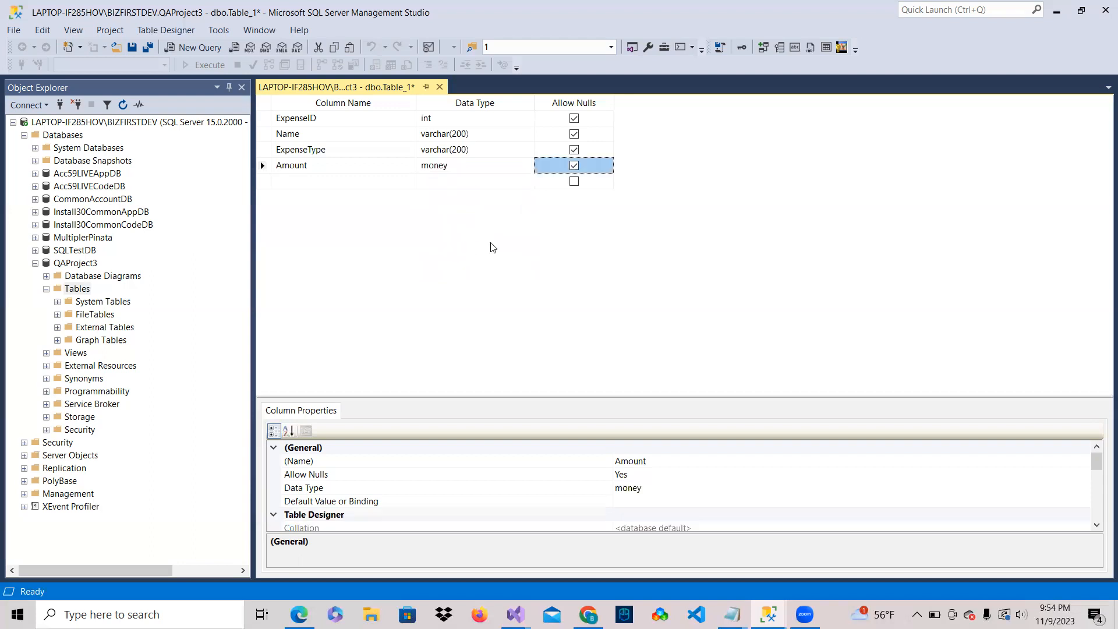
Set the ExpenseID column as the table's primary key
click(458, 181)
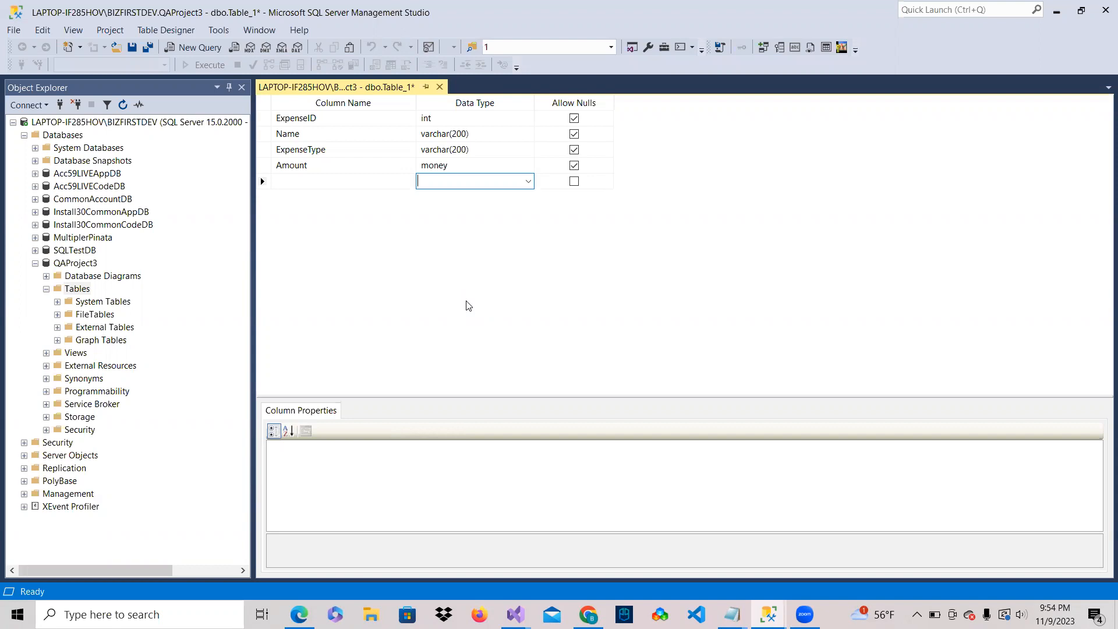
click(262, 120)
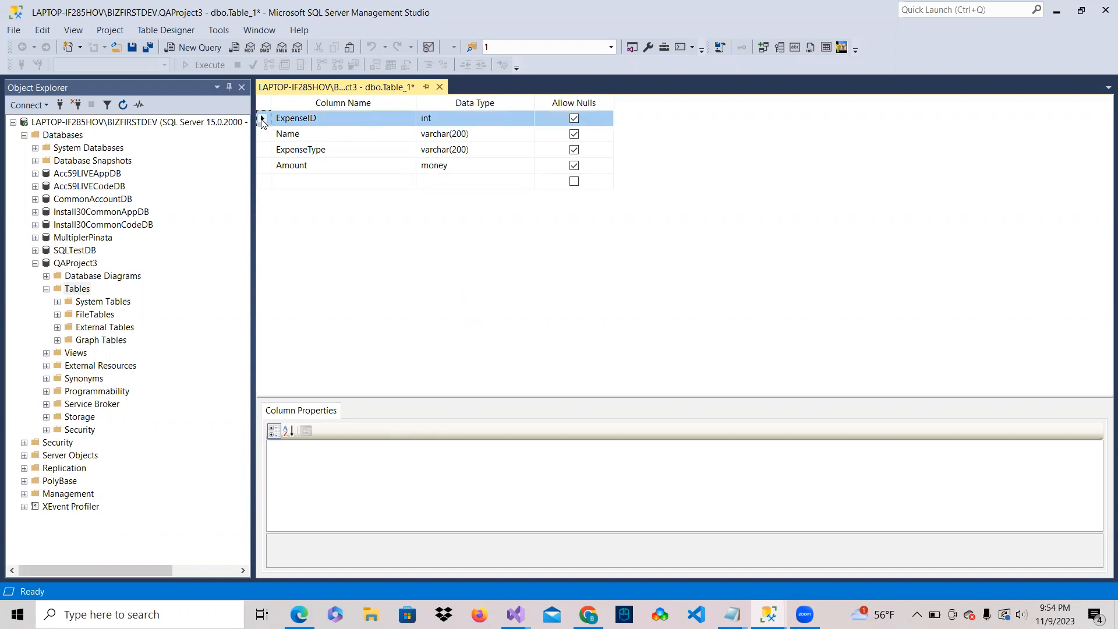
right_click(262, 121)
click(300, 131)
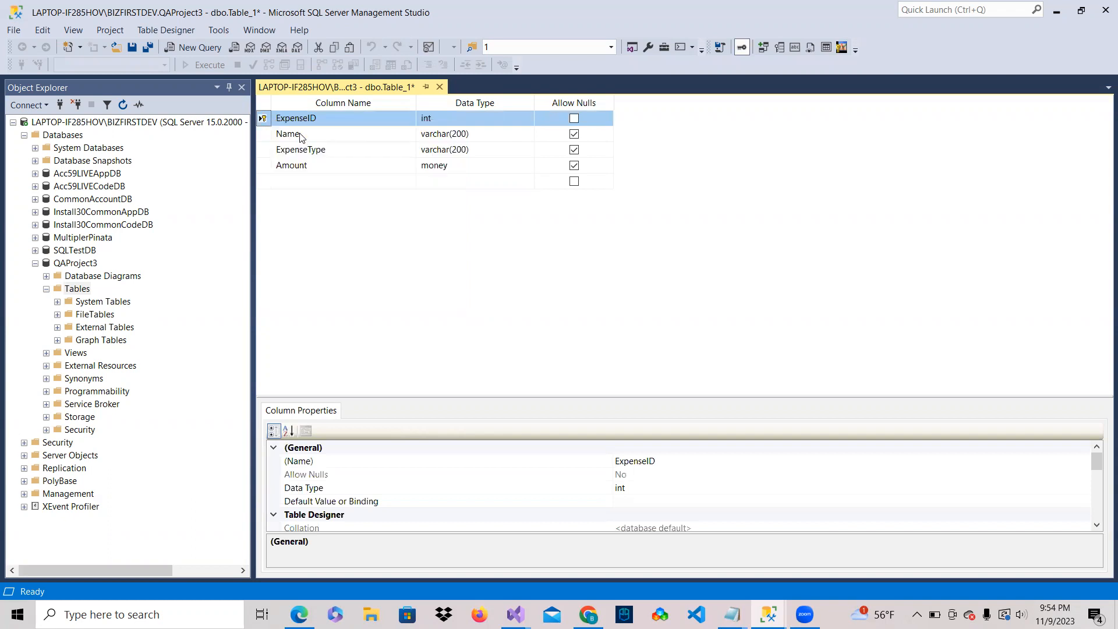
Turn the ExpenseID column into an identity column by setting Is Identity to Yes
drag(569, 396, 541, 221)
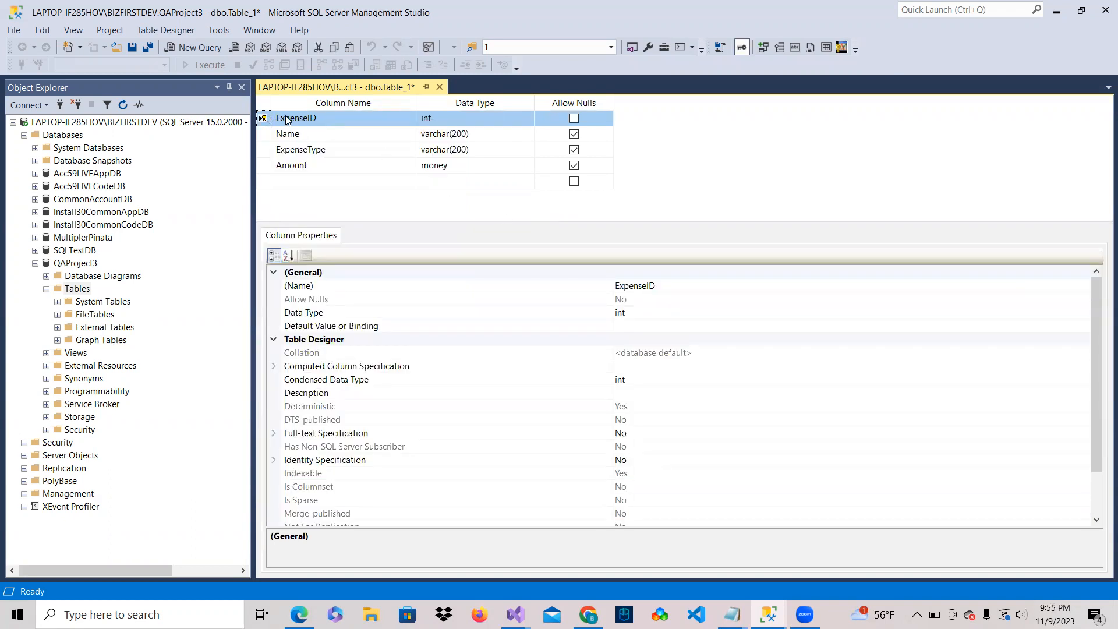
click(434, 116)
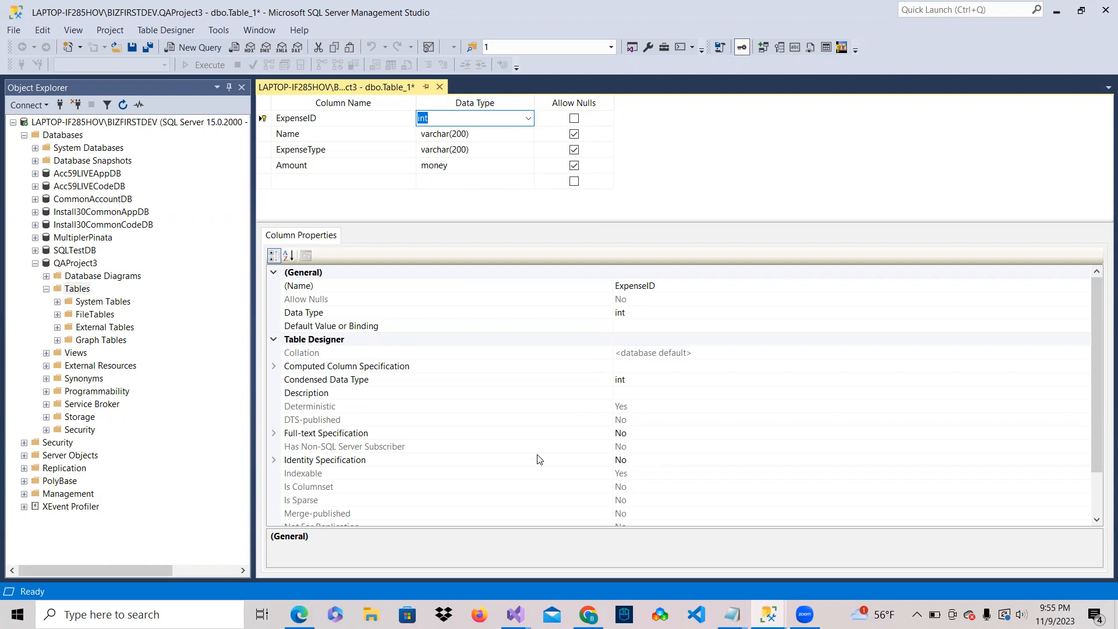
click(275, 460)
double_click(646, 473)
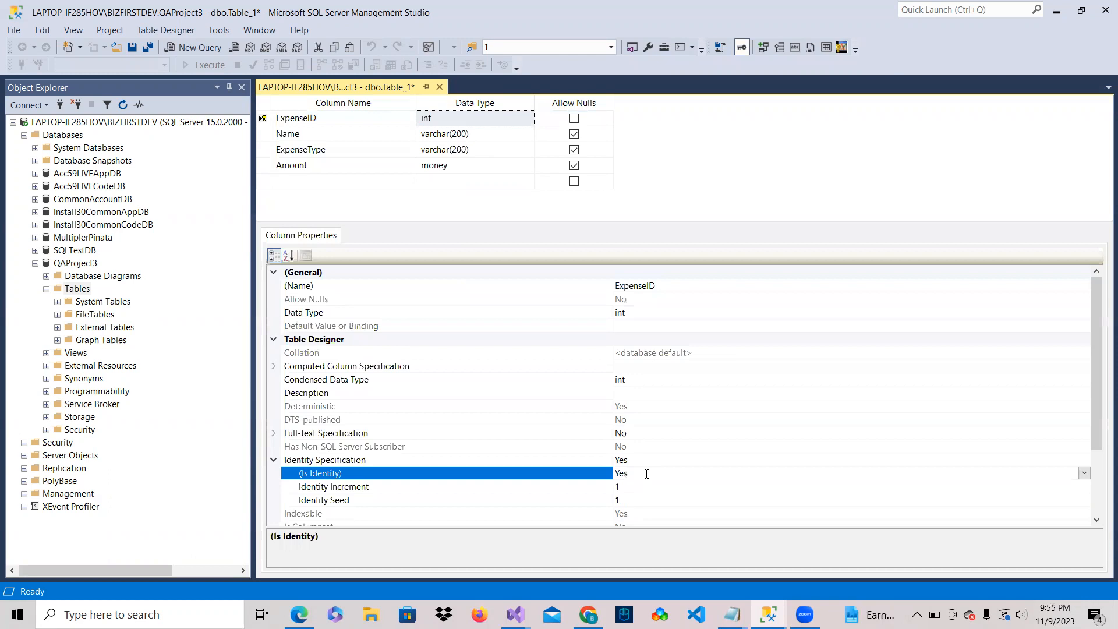
Save the table design under the name Expenses
click(325, 122)
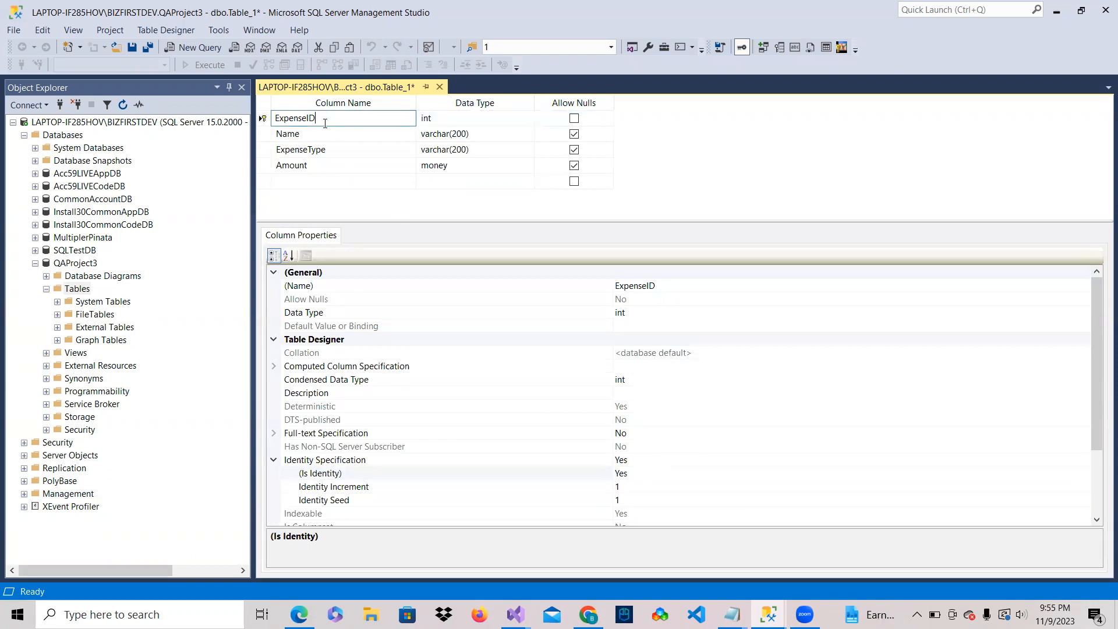
double_click(325, 123)
key(ctrl+s)
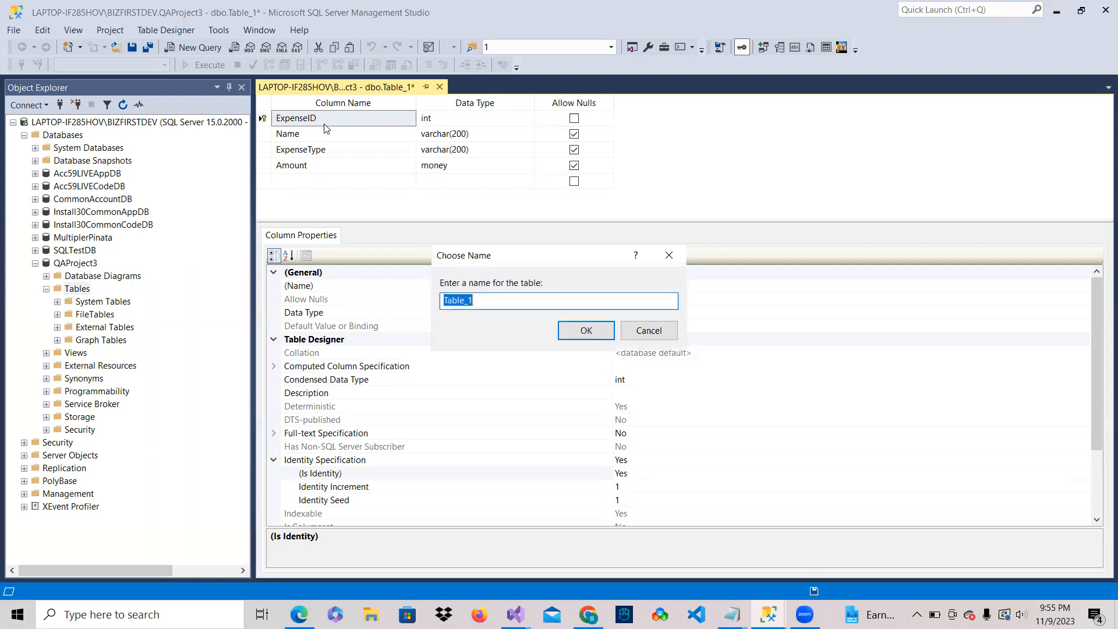
text(Expenses)
click(594, 332)
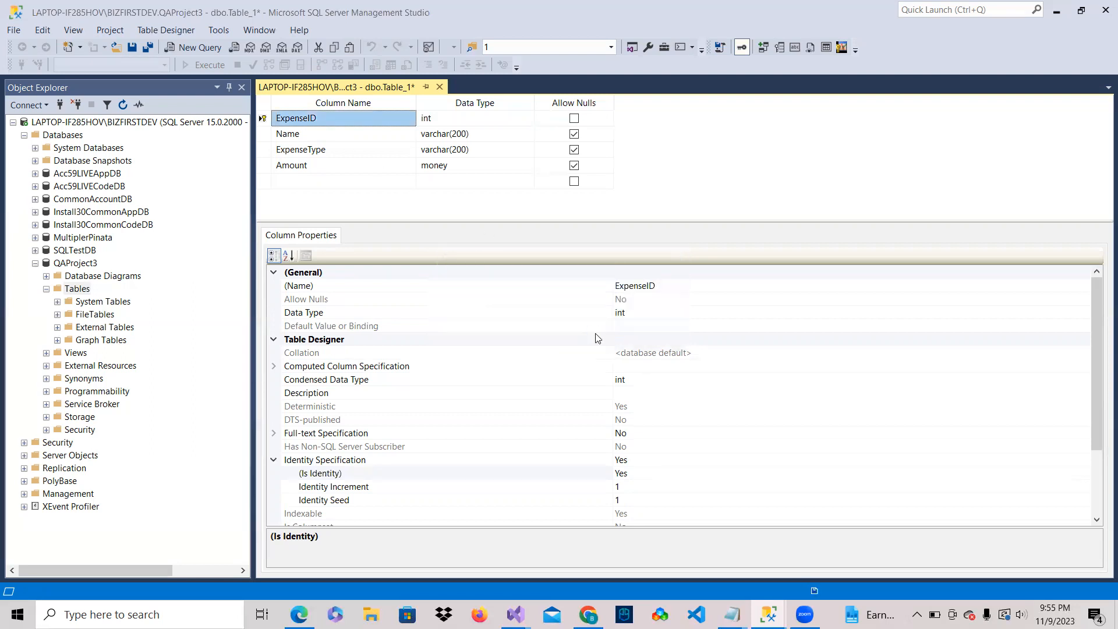
Close the Expenses table design and refresh the Tables folder of the QAProject3 database
click(438, 87)
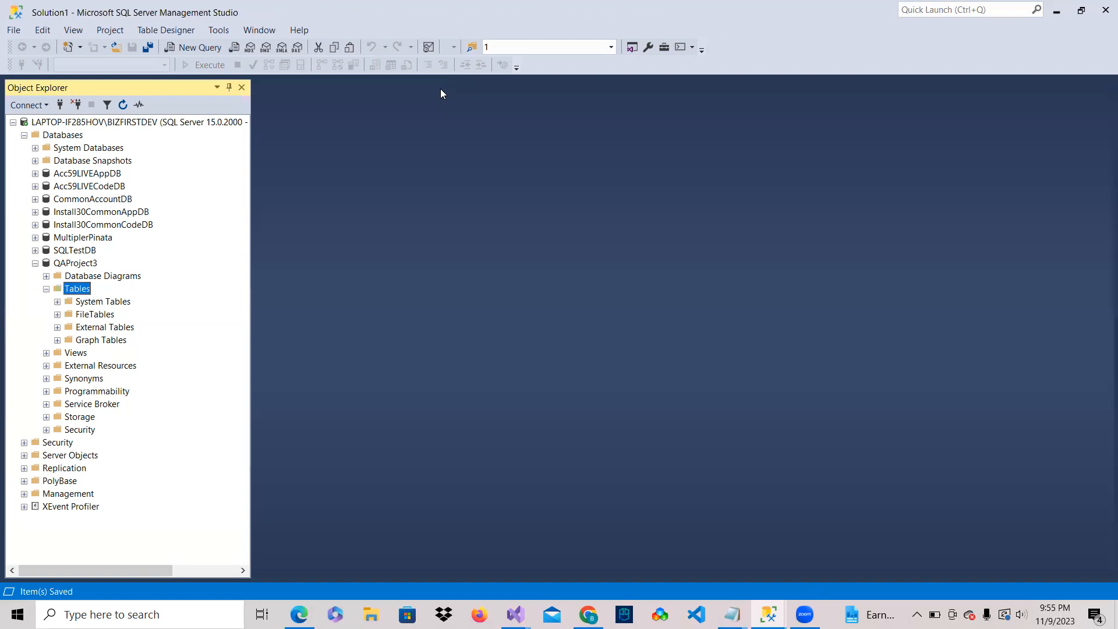
right_click(76, 291)
click(119, 366)
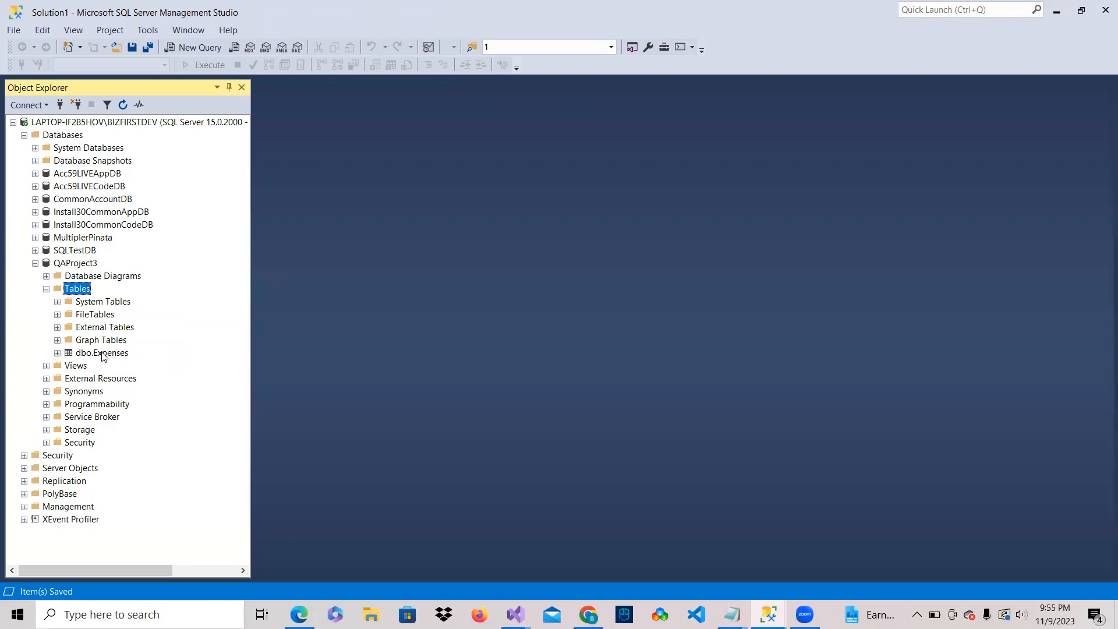
Query the top 1000 rows of the dbo.Expenses table and examine the generated SELECT statement
click(101, 354)
right_click(103, 354)
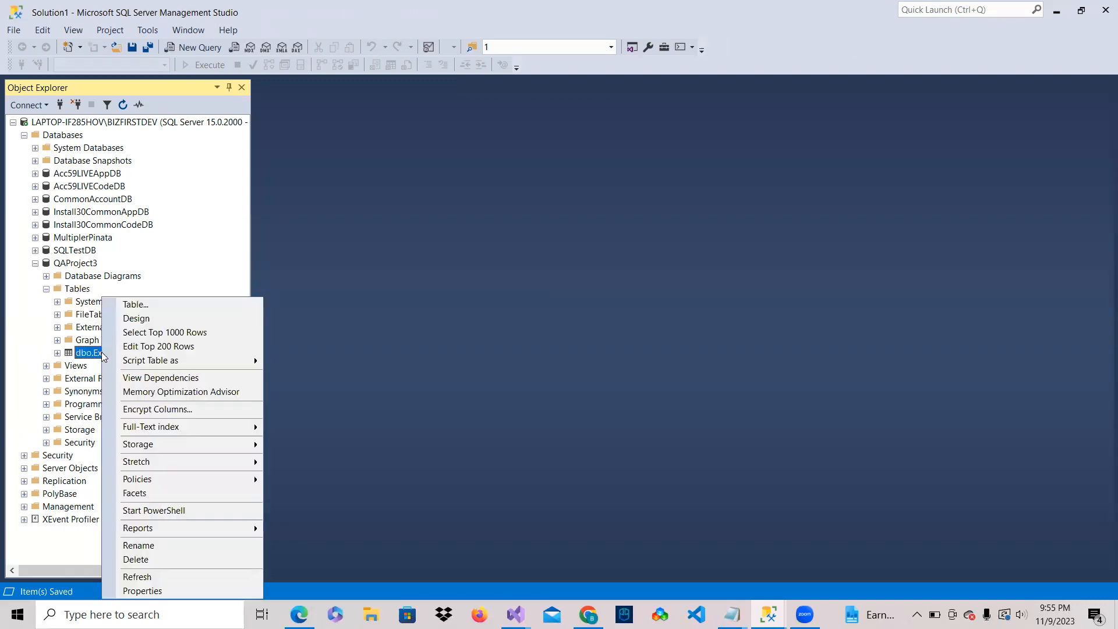
click(159, 333)
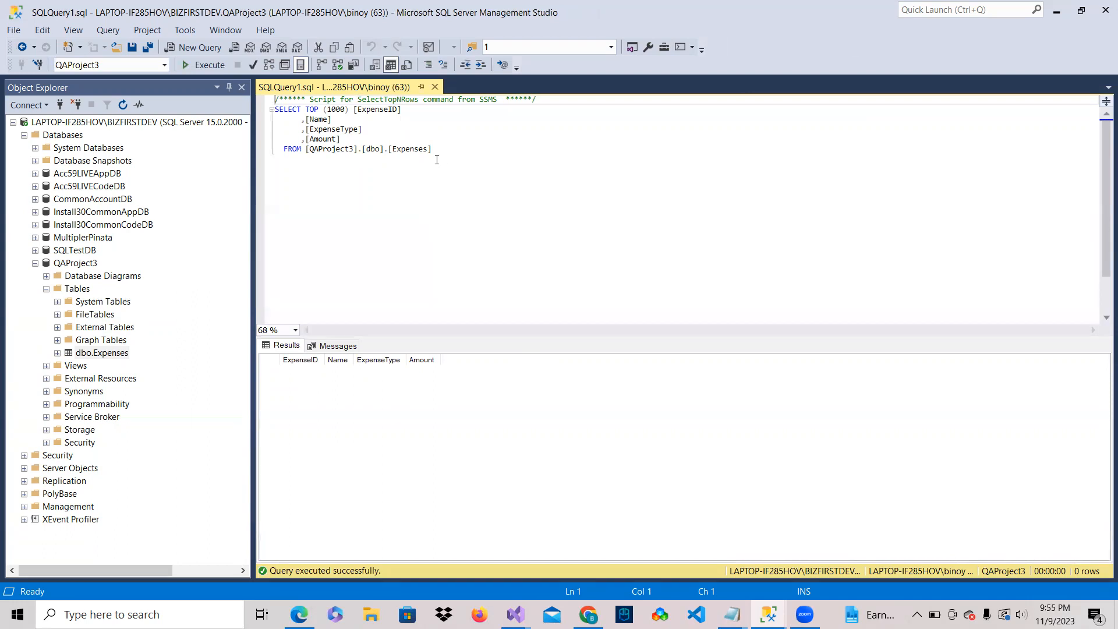
drag(433, 150, 276, 109)
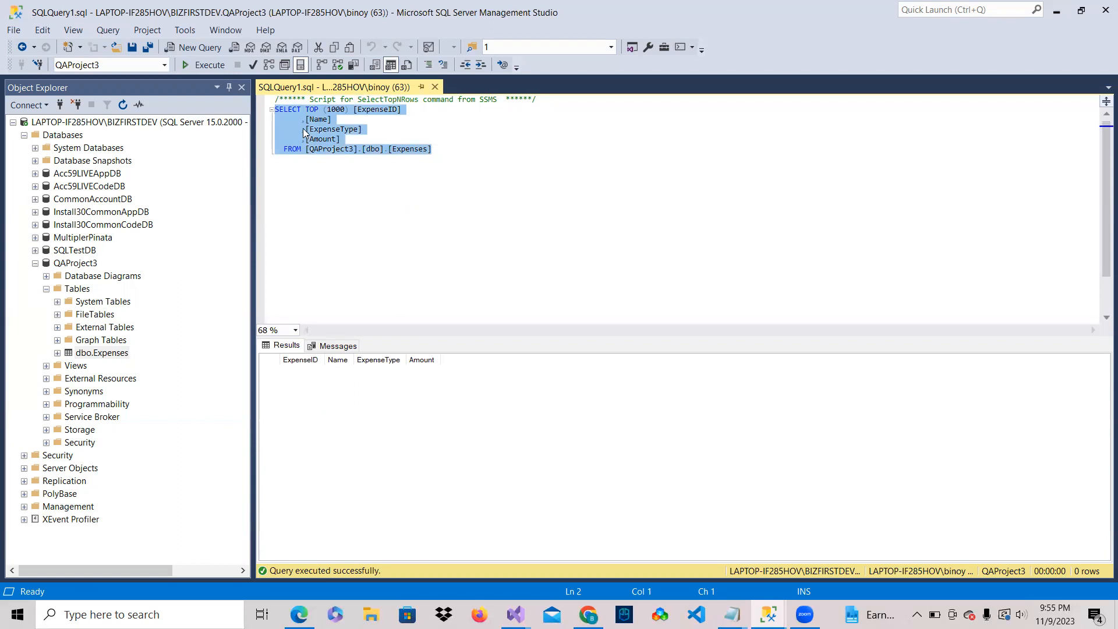
Open the top 200 rows of dbo.Expenses for editing and enter "Medicine for mother" as the first row's Name
right_click(119, 356)
click(177, 348)
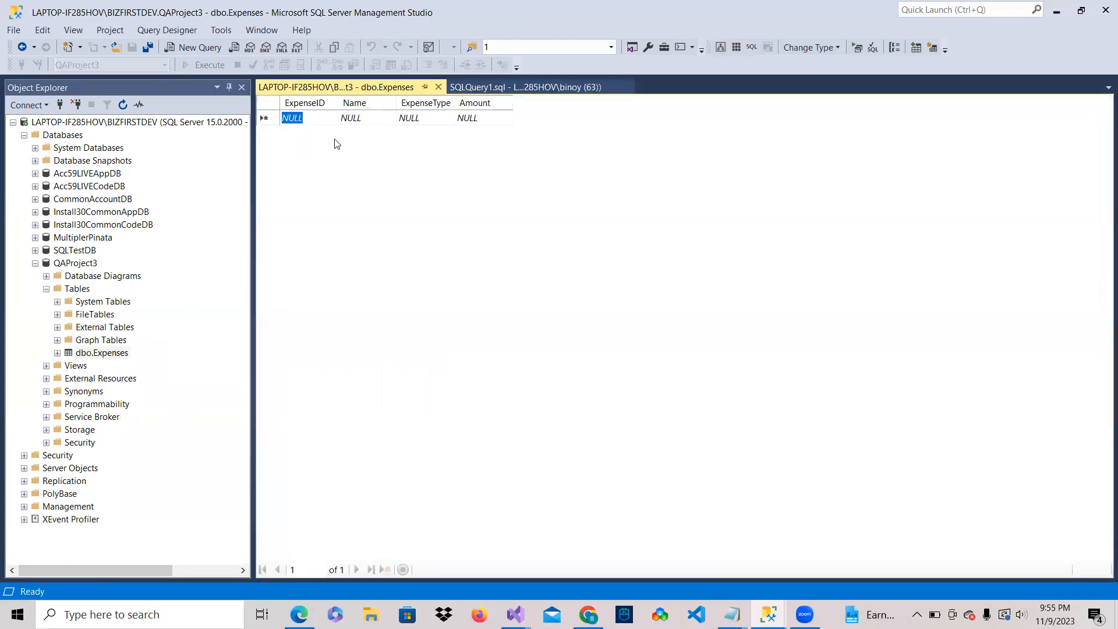
click(359, 119)
text(M)
key(BackSpace)
text(Medice)
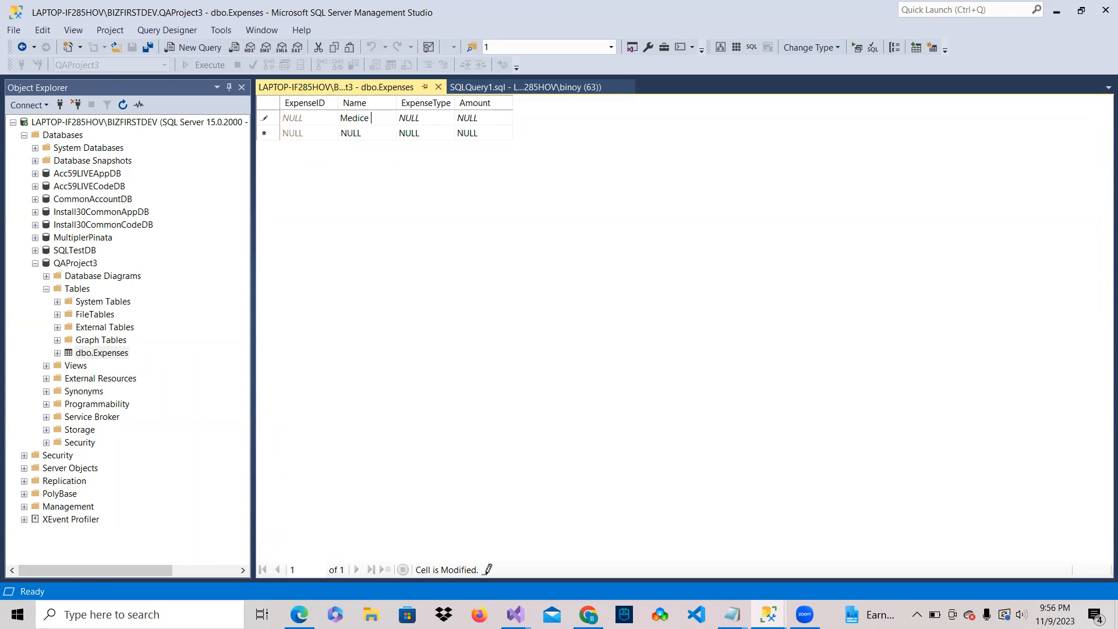
key(BackSpace)
key(BackSpace)
text(cine for mother)
key(Tab)
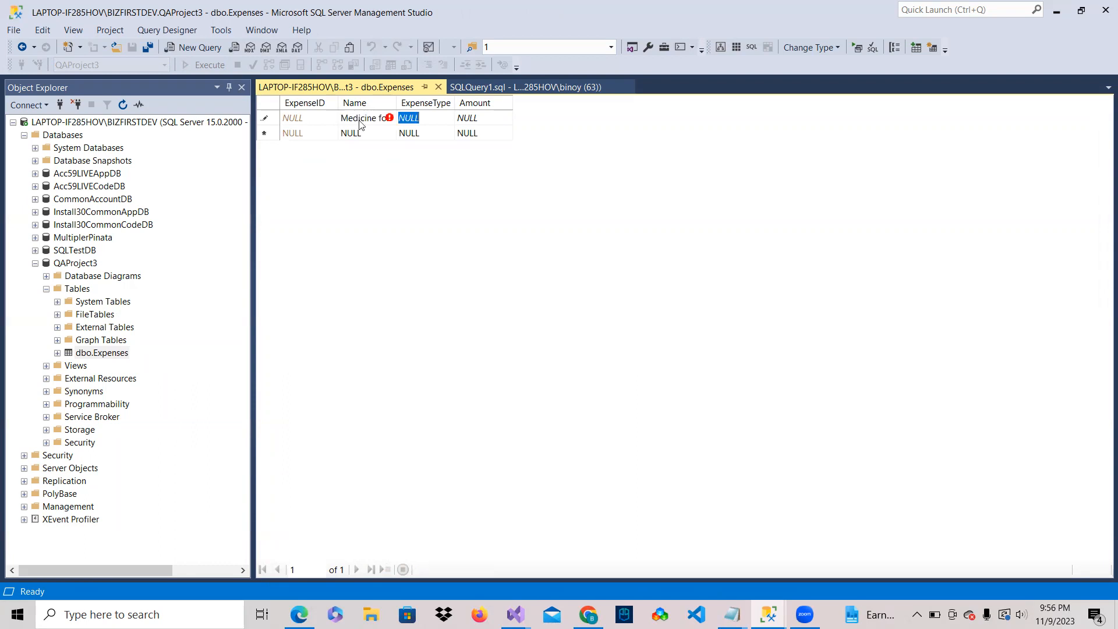
Enter Hospital as the first row's ExpenseType and 1 as its Amount
key(Tab)
text(1)
key(shift+Tab)
text(Host)
key(BackSpace)
text(pital)
key(Tab)
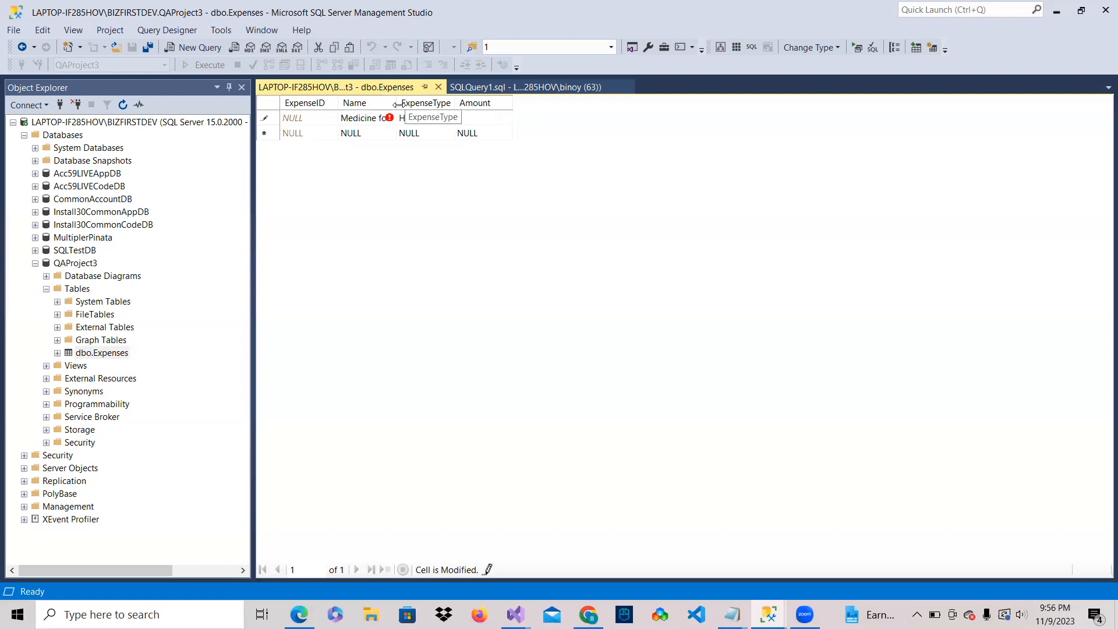
Widen the Name and ExpenseType columns to show their full contents, and commit the first row
double_click(398, 104)
drag(526, 102, 755, 96)
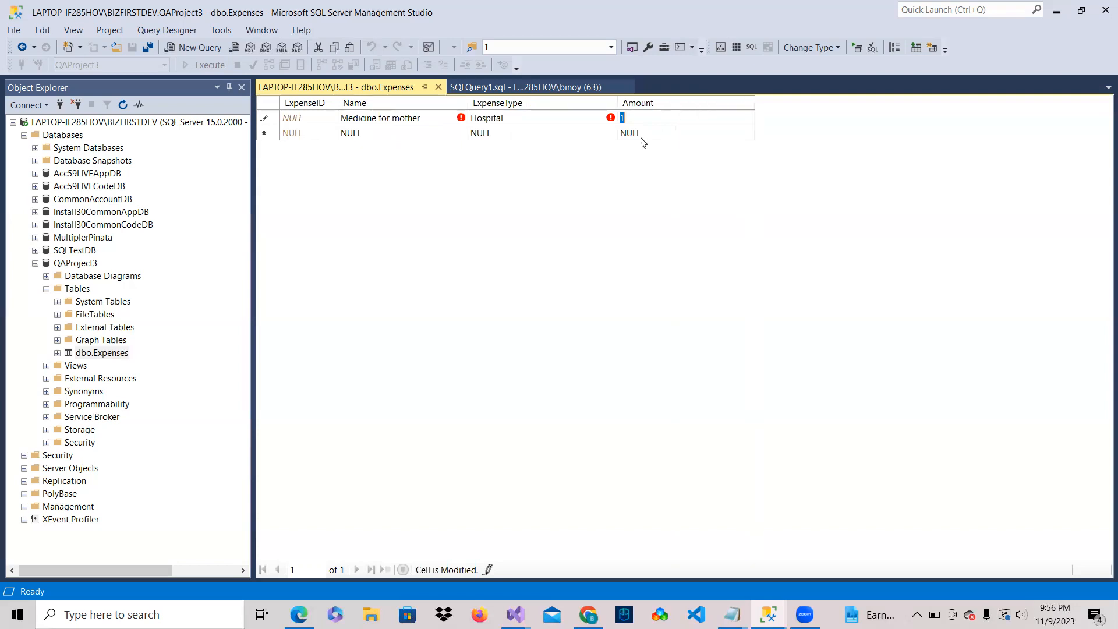
click(579, 135)
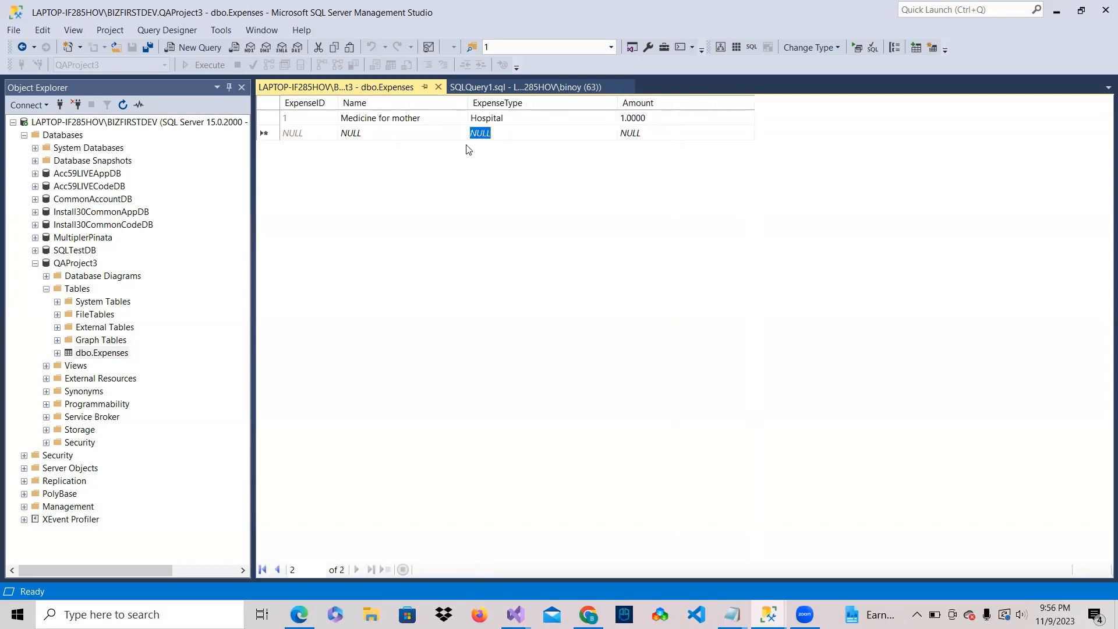
Add a second expense row with Name "tet11", ExpenseType "sss" and Amount 22
click(401, 135)
text(tet11)
key(Tab)
text(sss)
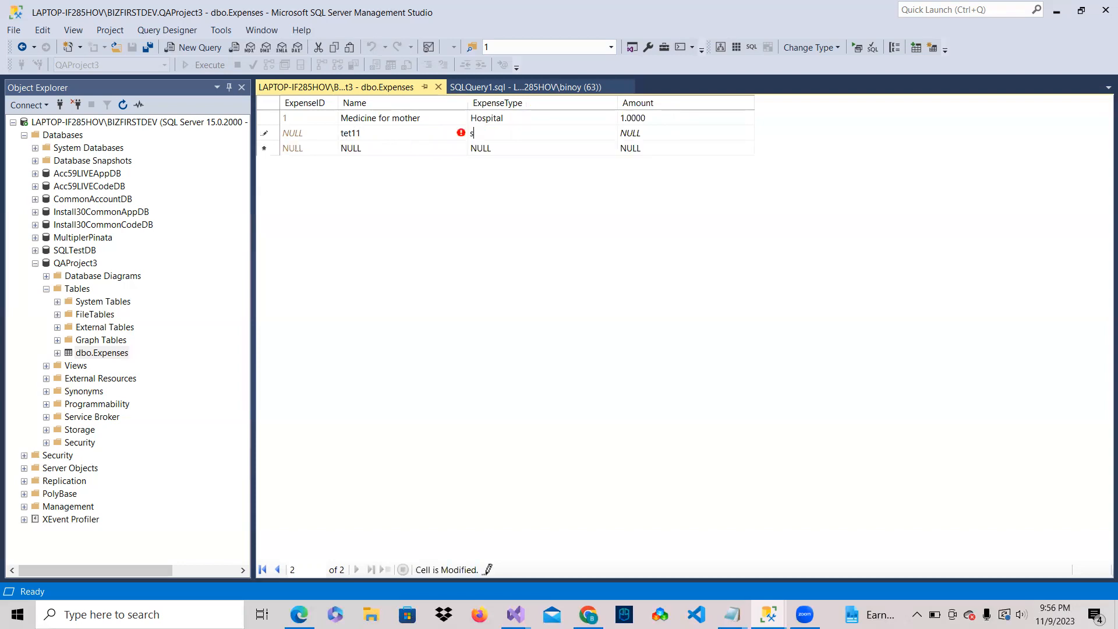
key(Tab)
text(sj)
key(BackSpace)
key(BackSpace)
text(22)
Start a third expense row with the Name "sdm2"
click(360, 148)
text(sdm2)
click(490, 149)
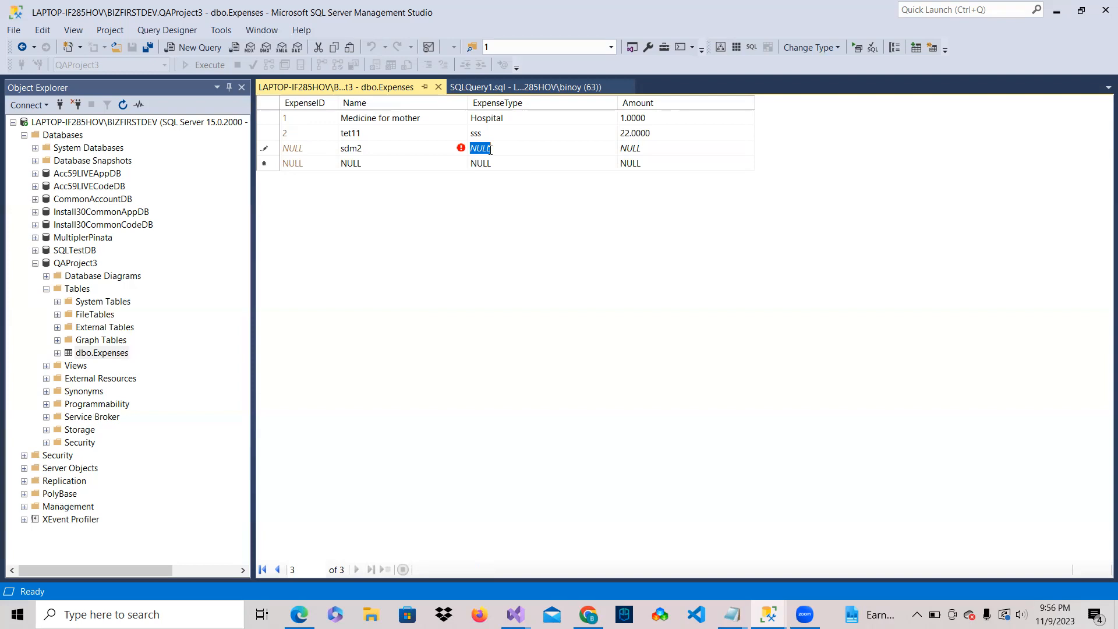
Change the second row's Name to "s" and enter "c" as the third row's ExpenseType
click(374, 132)
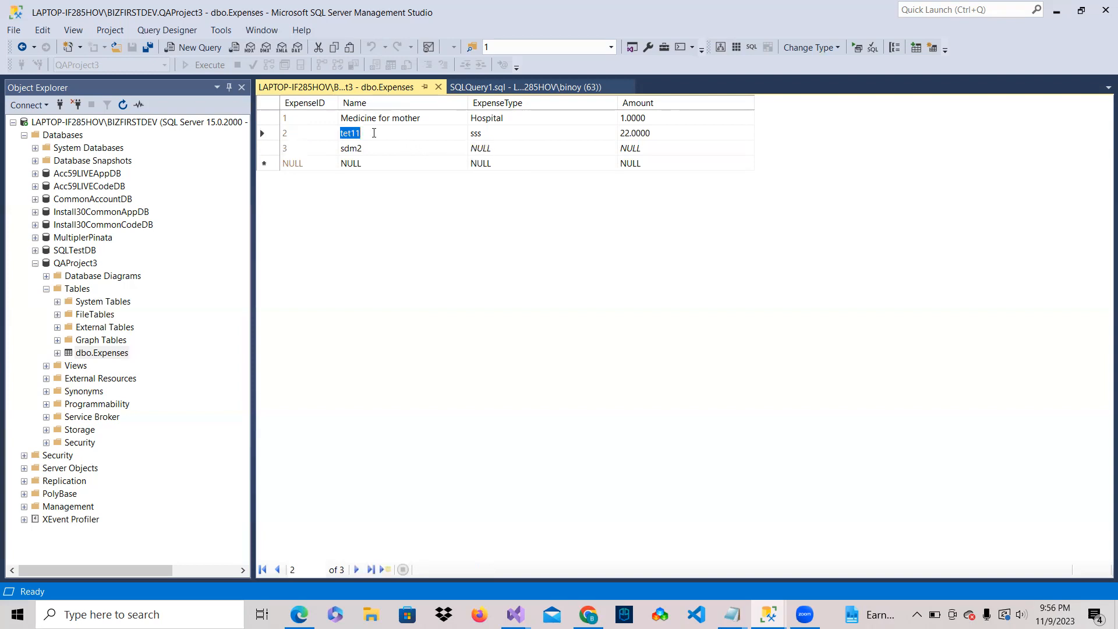
text(s)
click(489, 134)
click(488, 149)
text(c)
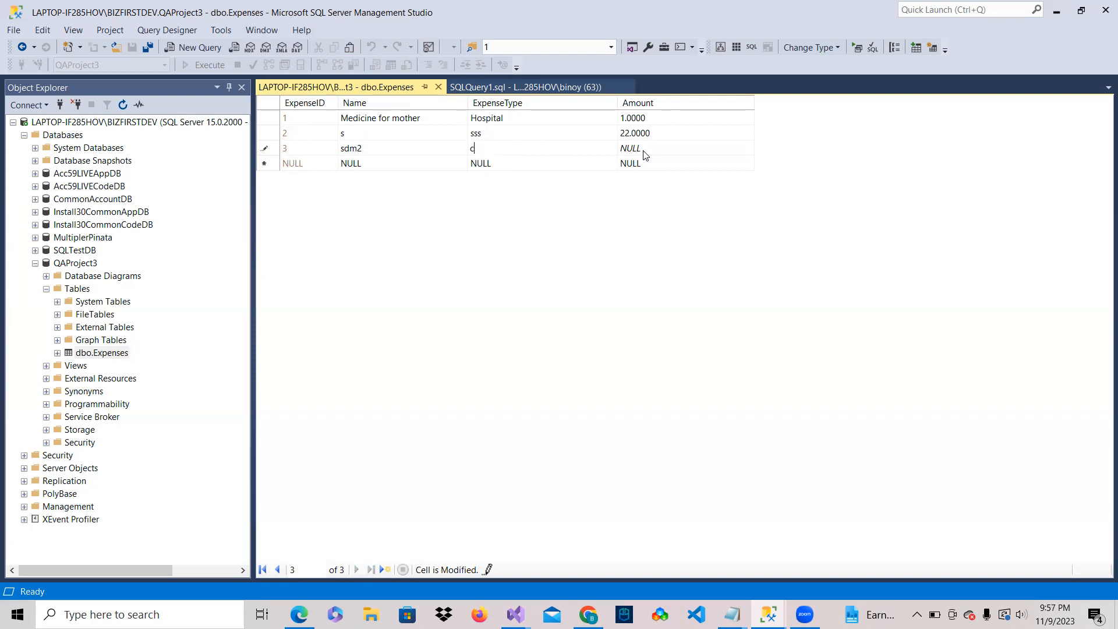
Set the second row's Name to "Hospital Expense" and its ExpenseType to "Hospital"
click(376, 134)
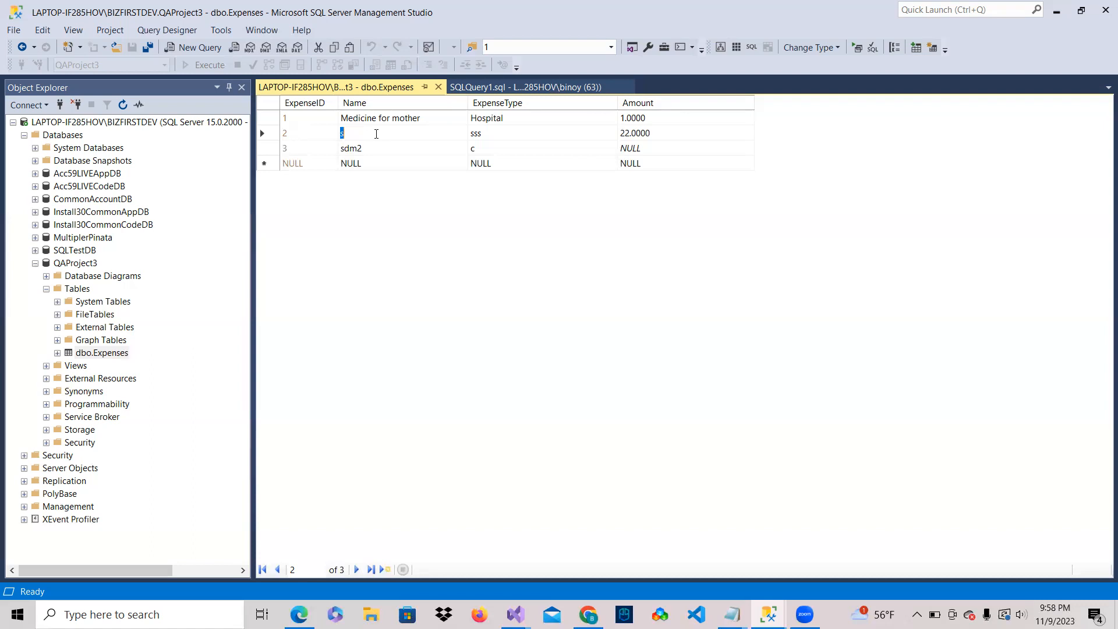
text(Medico)
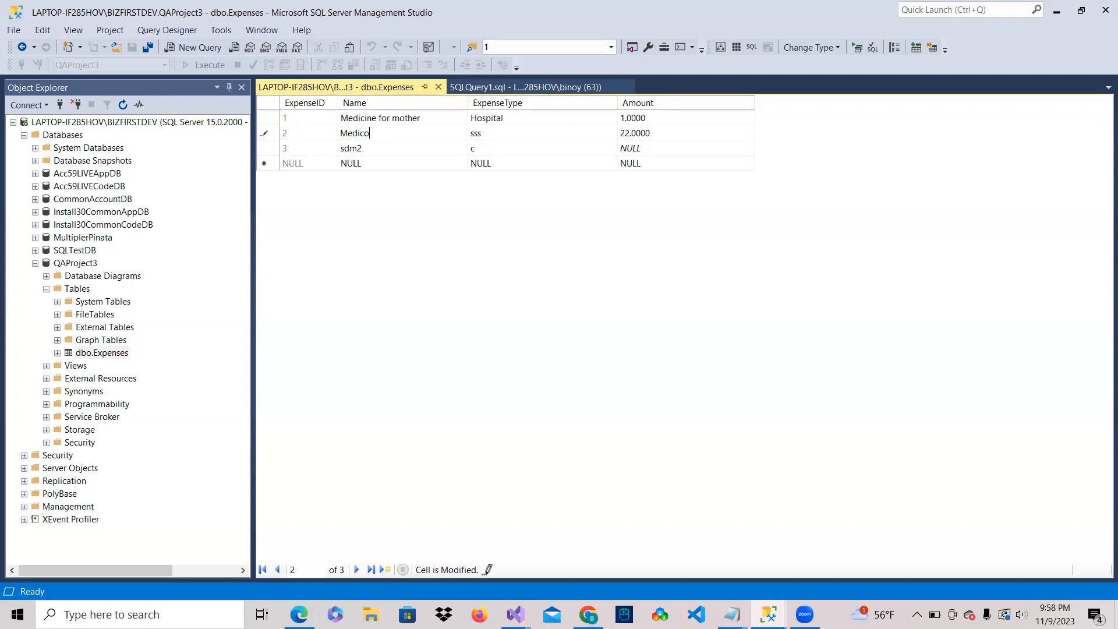
key(BackSpace)
text(i)
key(BackSpace)
key(BackSpace)
key(BackSpace)
key(BackSpace)
key(BackSpace)
key(BackSpace)
text(Hospital Expense)
key(Tab)
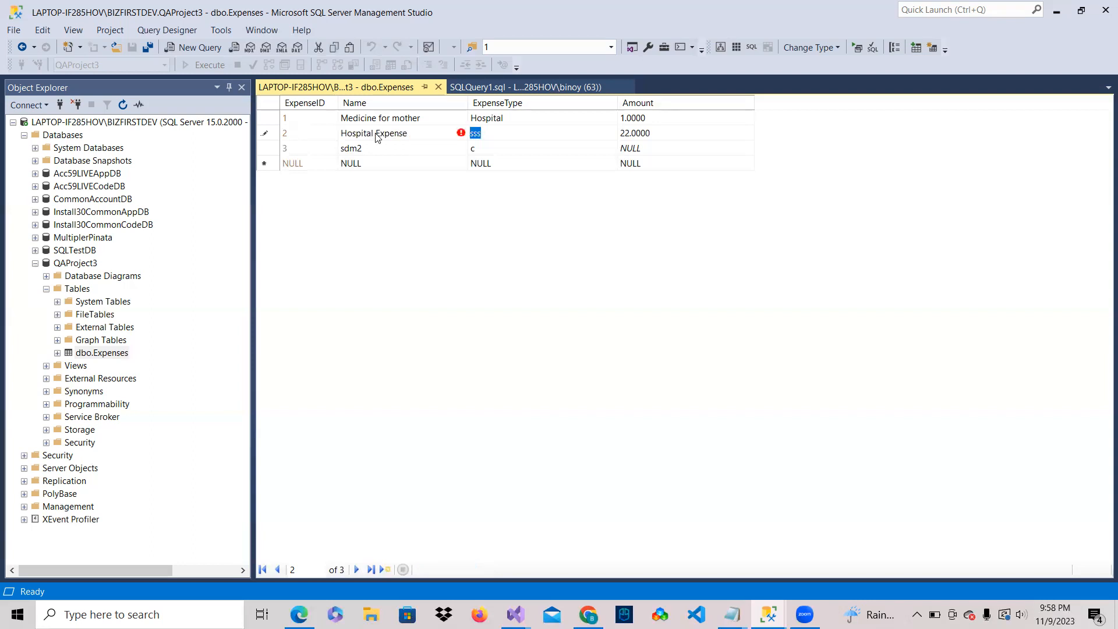
text(Hospital)
key(Tab)
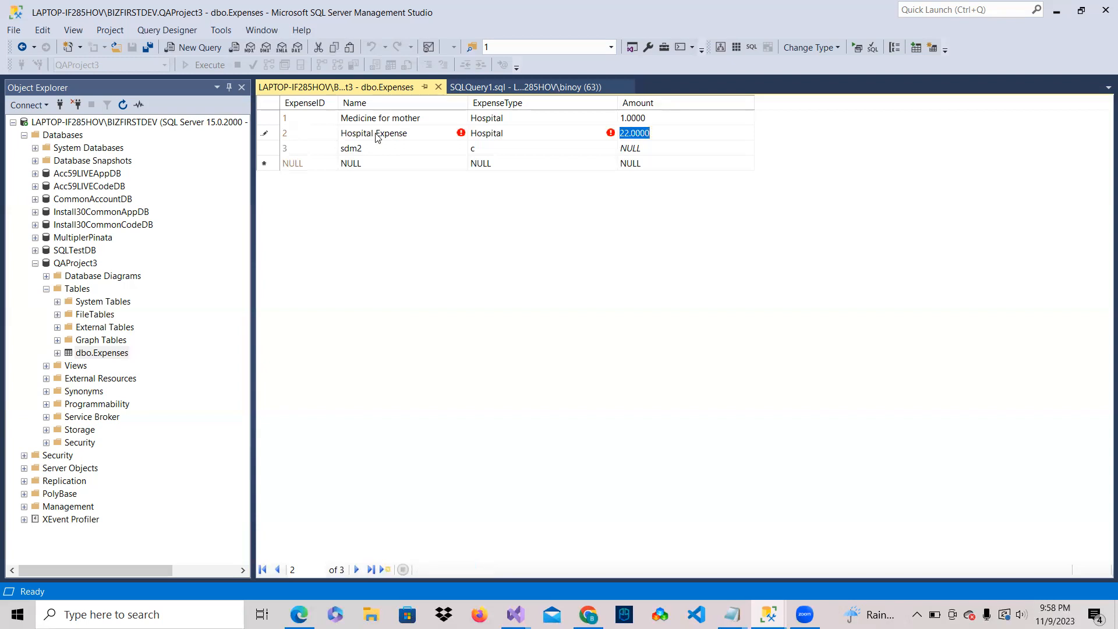
Replace the third row's Name with "Personal Expense for home"
click(352, 149)
text(Perso)
text(Expense f)
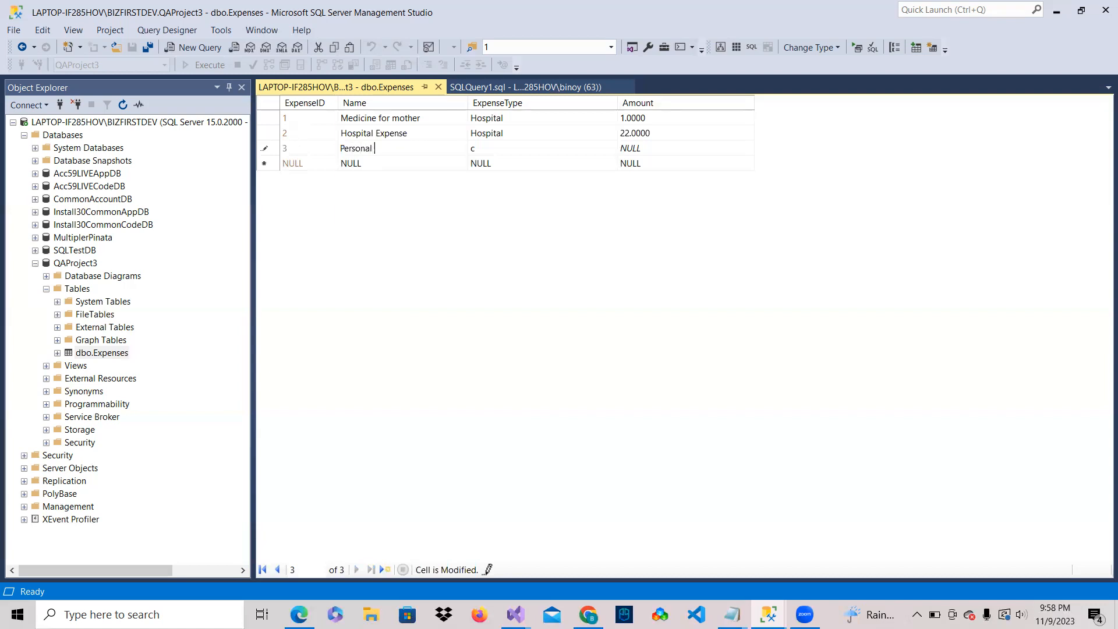
text(or home)
key(Tab)
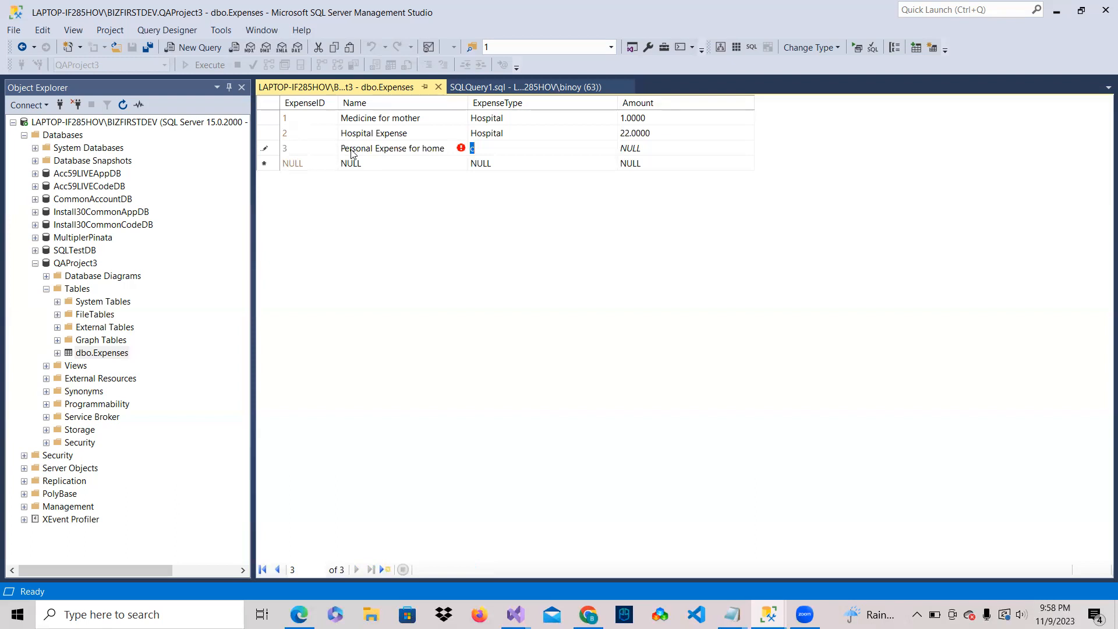
Set the third row's ExpenseType to "Personal" and its Amount to 10, and commit the row
text({P)
key(BackSpace)
key(BackSpace)
text(Personal)
key(Tab)
text(1)
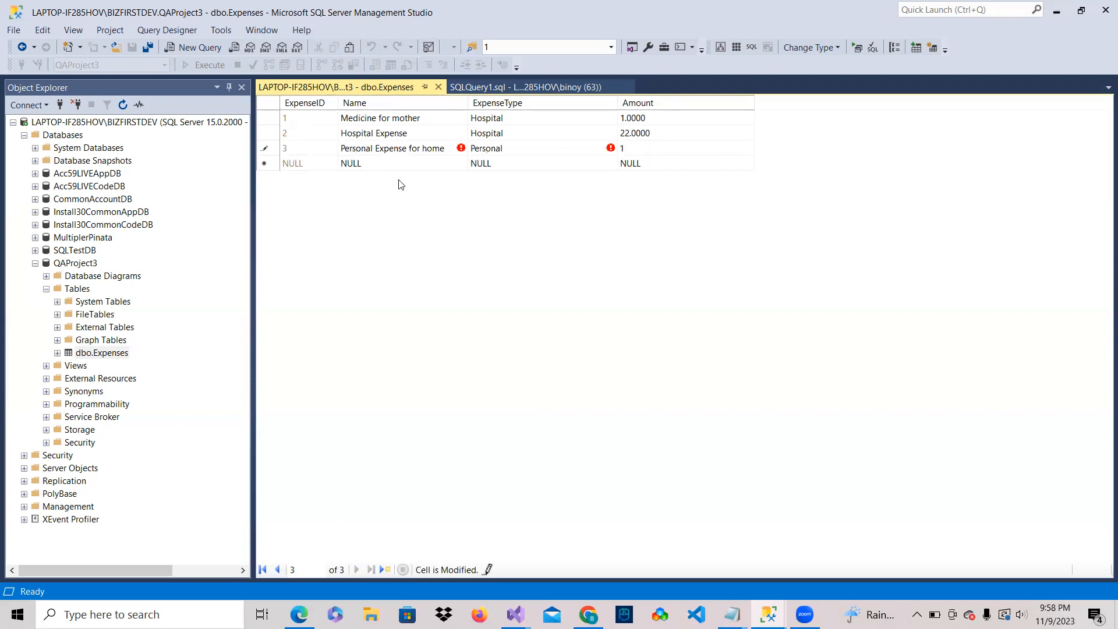
text(0)
key(Return)
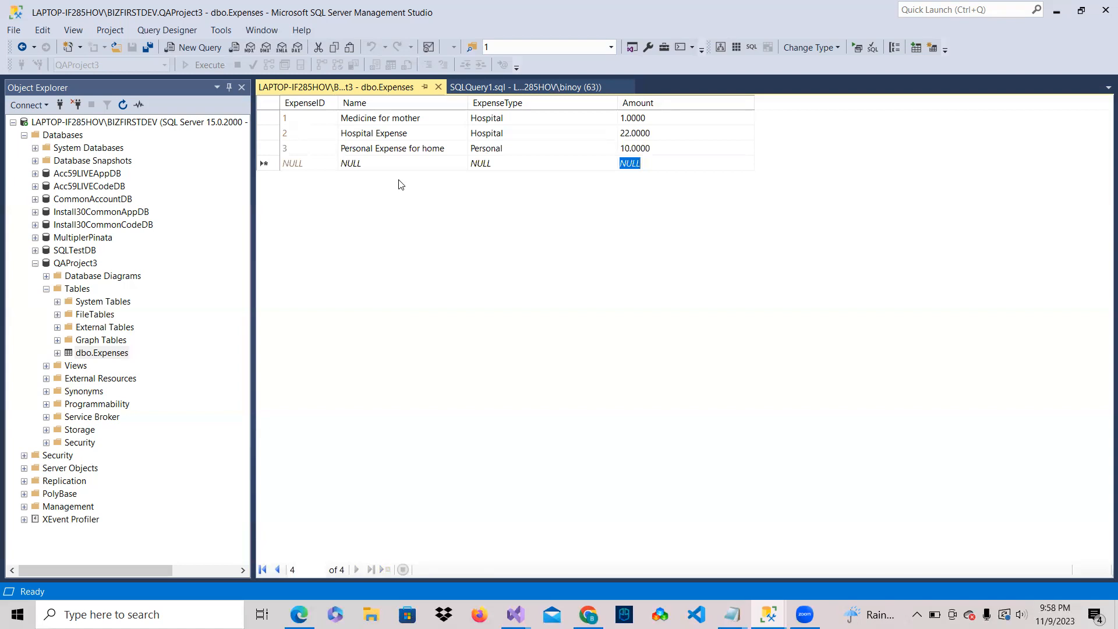
Change the second row's Name to "Hospital expense" with a lowercase e, and commit the edit
click(381, 133)
right_click(376, 127)
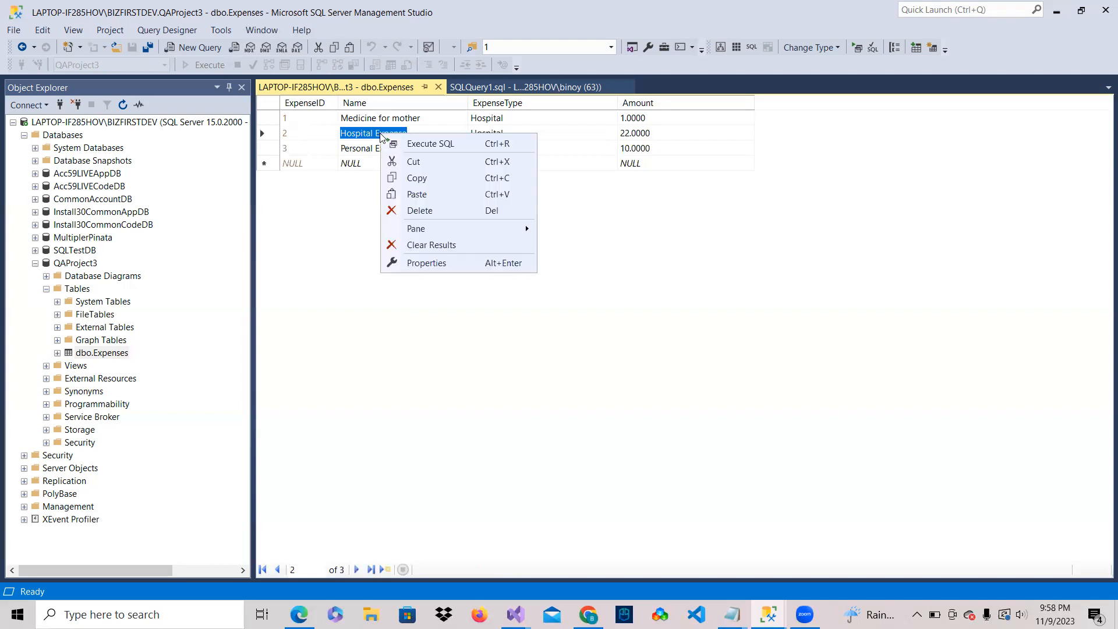
right_click(378, 136)
click(379, 135)
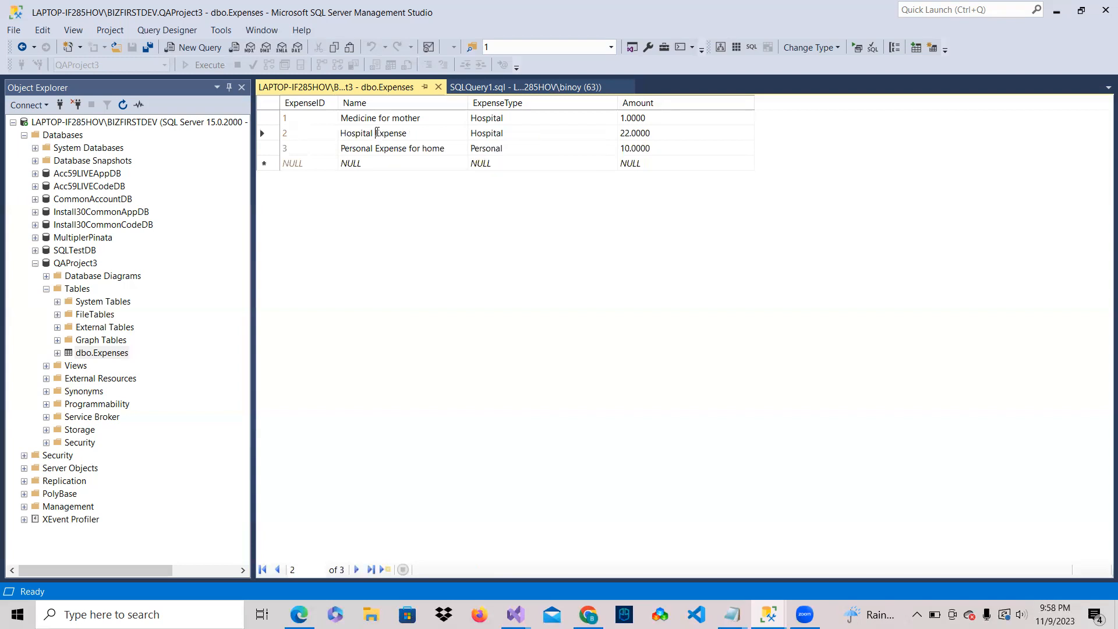
key(BackSpace)
text(e)
click(381, 154)
click(382, 153)
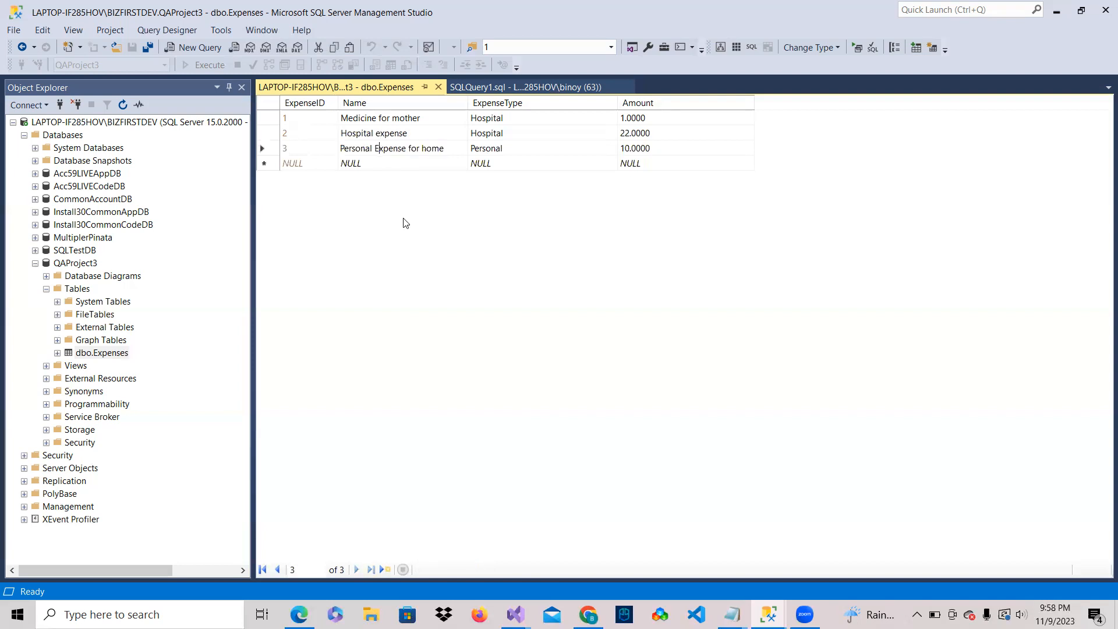